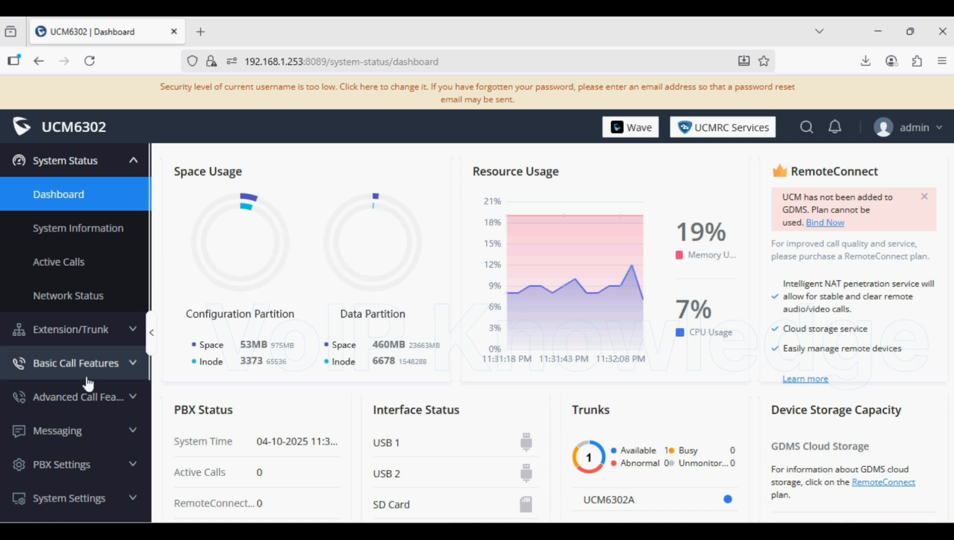
Step: Open the admin system user's edit page under Maintenance User Management
scroll(87, 384, down, 4)
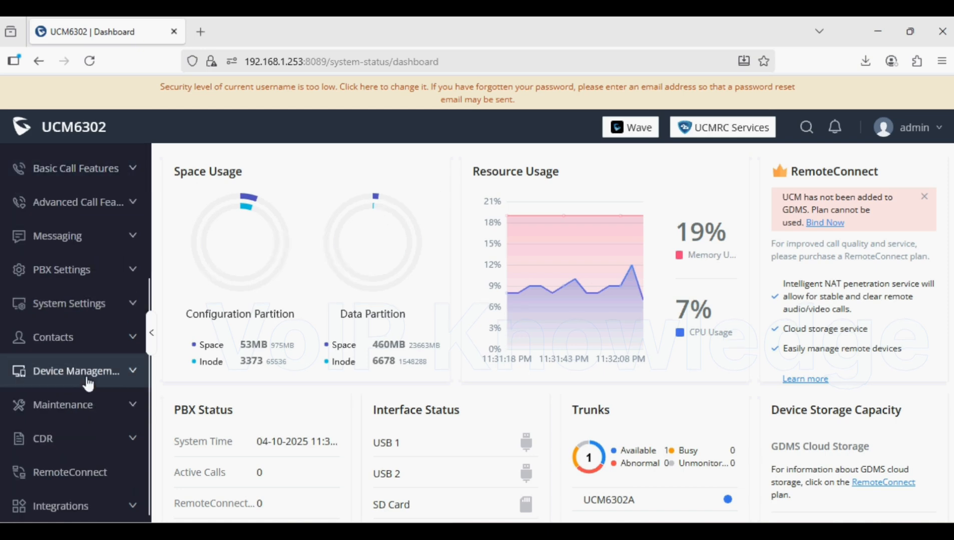
click(81, 408)
scroll(81, 407, down, 3)
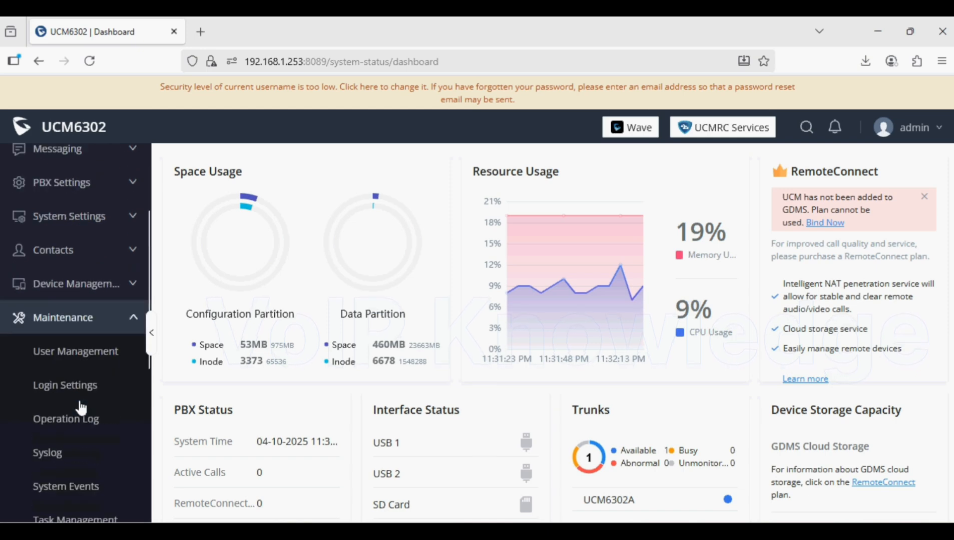
click(73, 301)
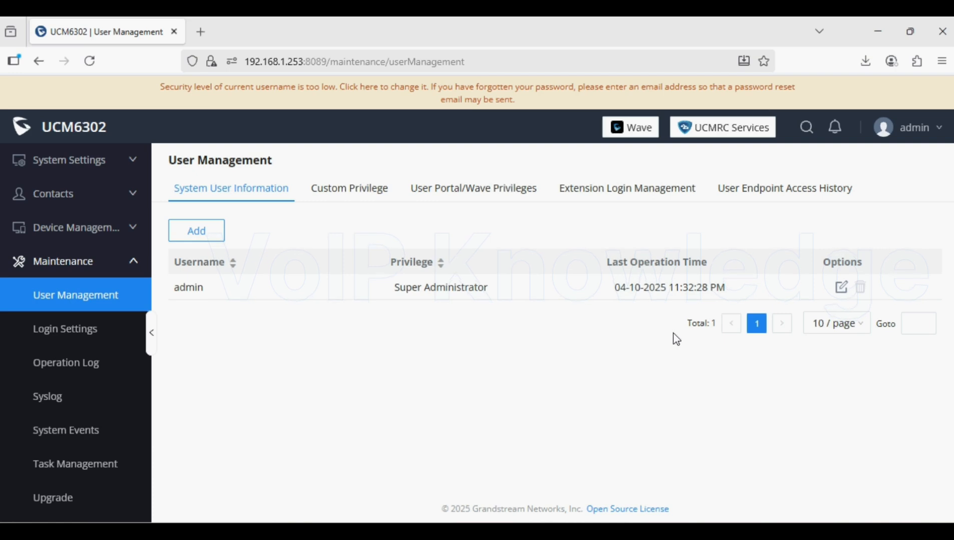
click(841, 288)
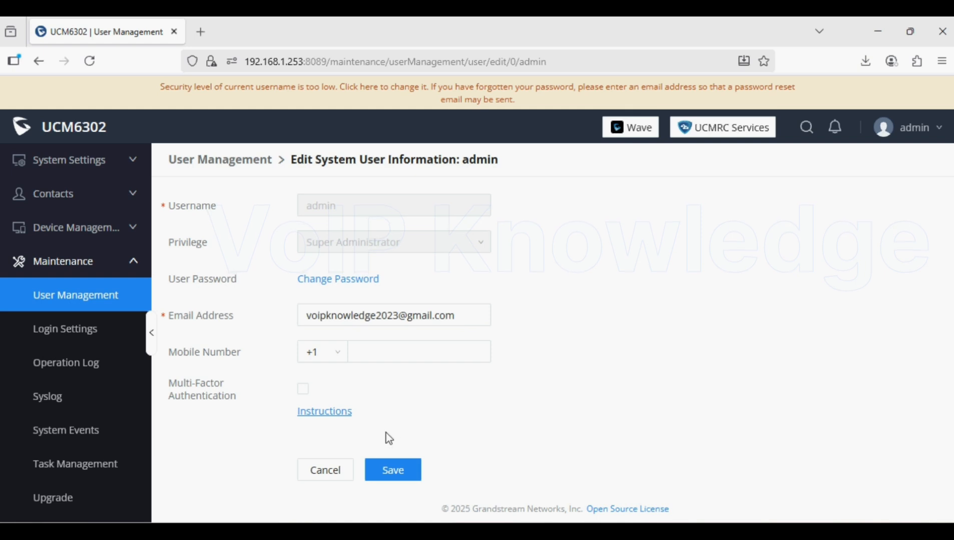
drag(239, 399, 169, 392)
click(274, 398)
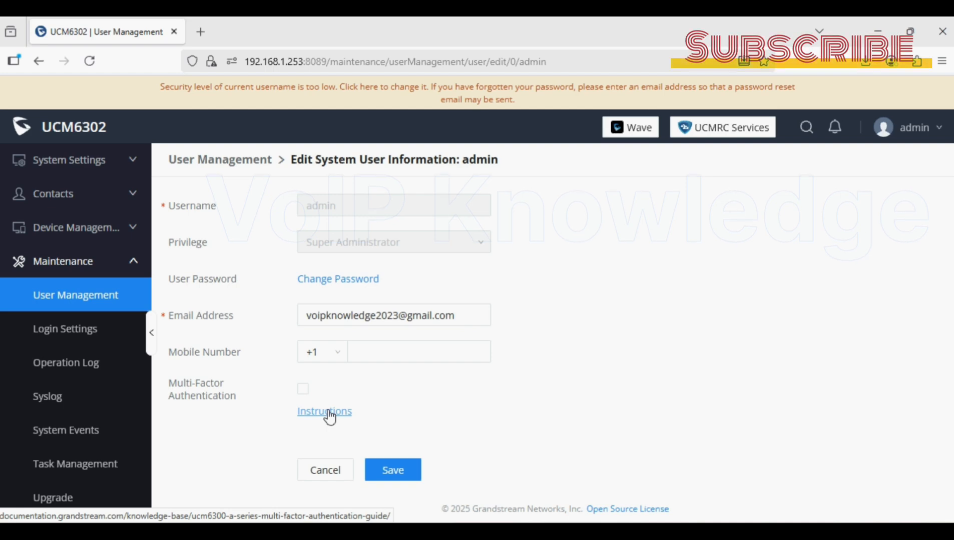
mouse_move(207, 393)
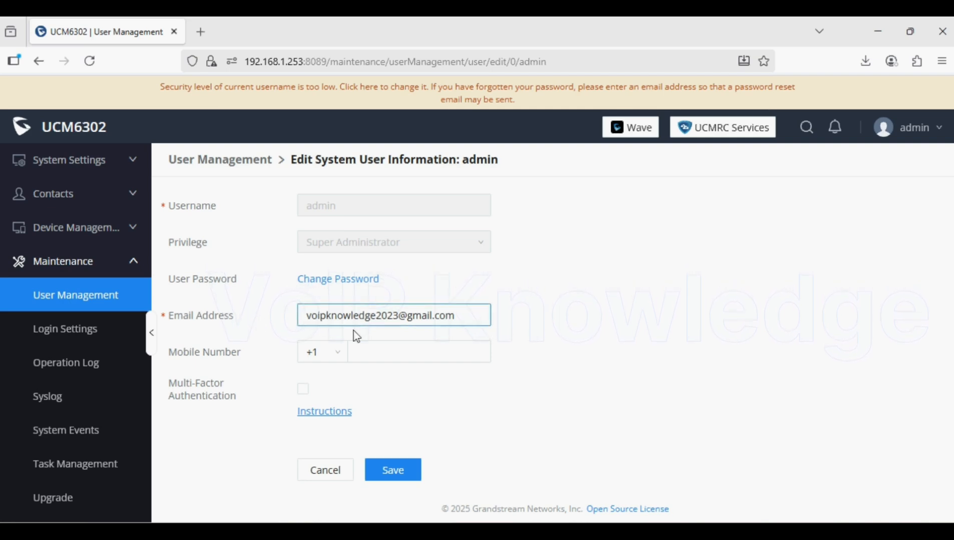
click(303, 389)
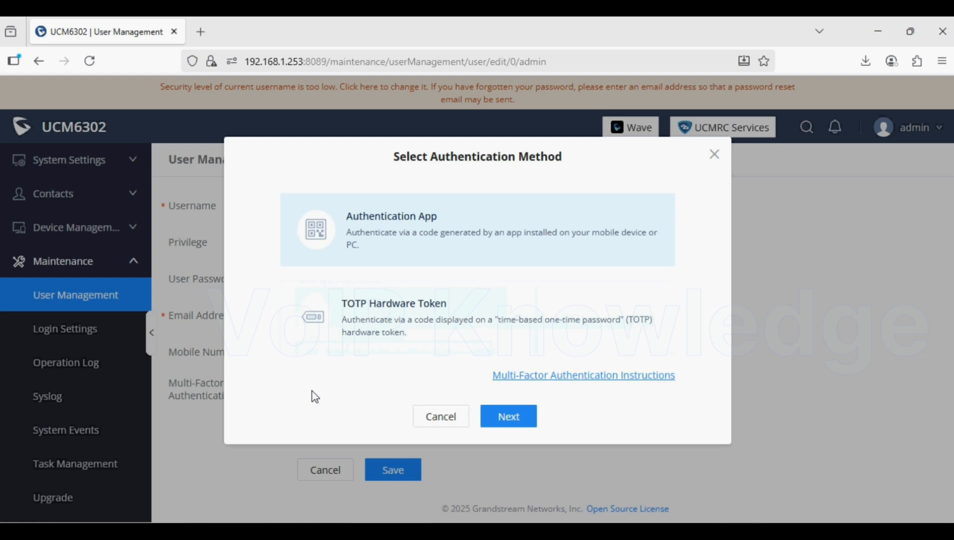
click(437, 416)
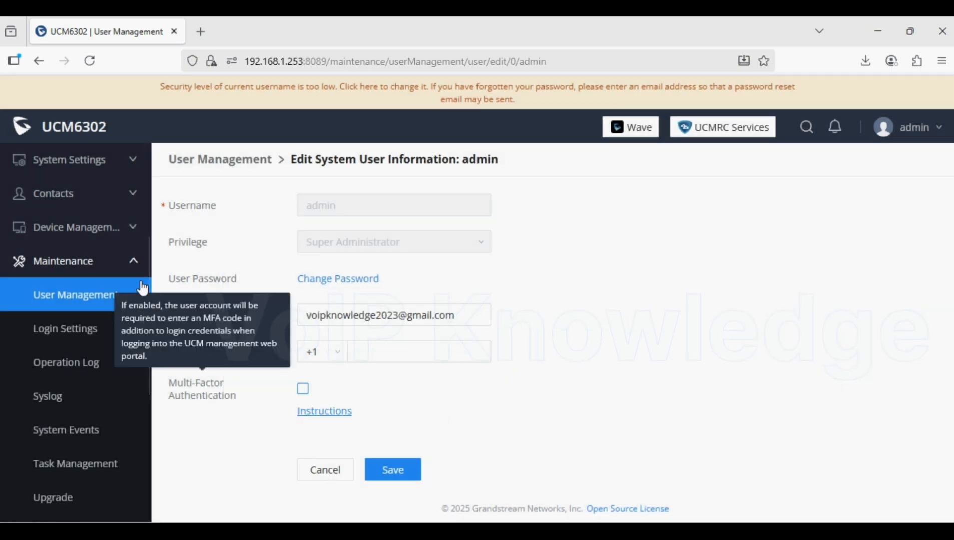
Step: Open the Email Settings page under System Settings to review the mail server configuration
click(94, 161)
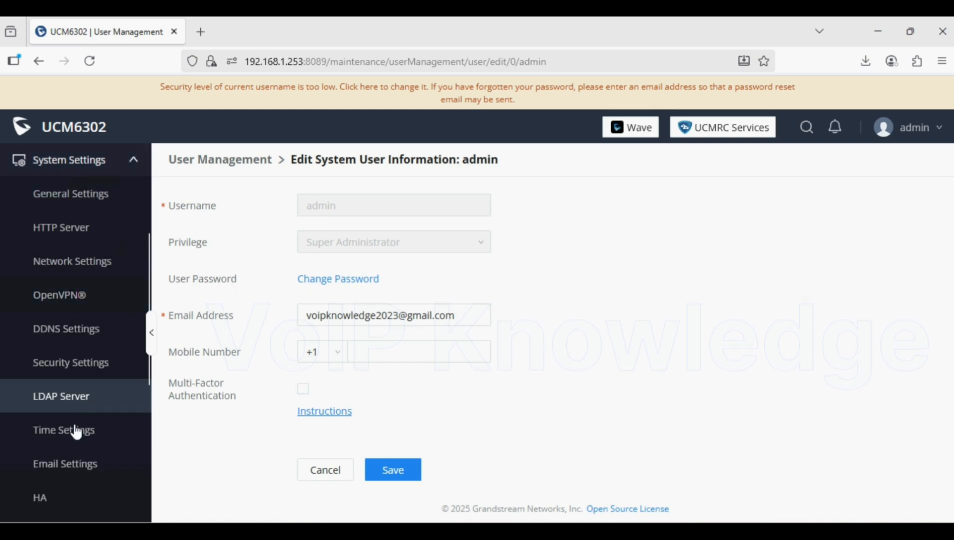
click(61, 465)
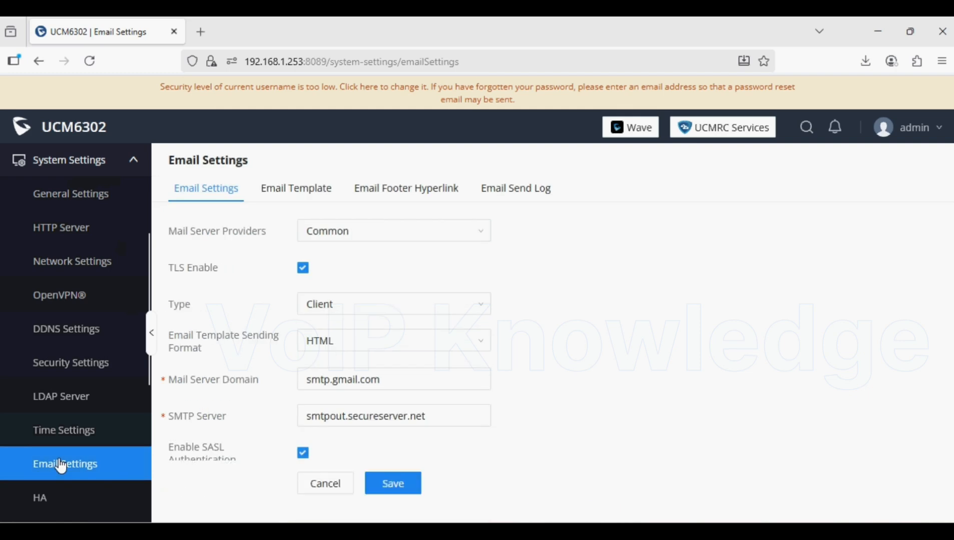
mouse_move(254, 332)
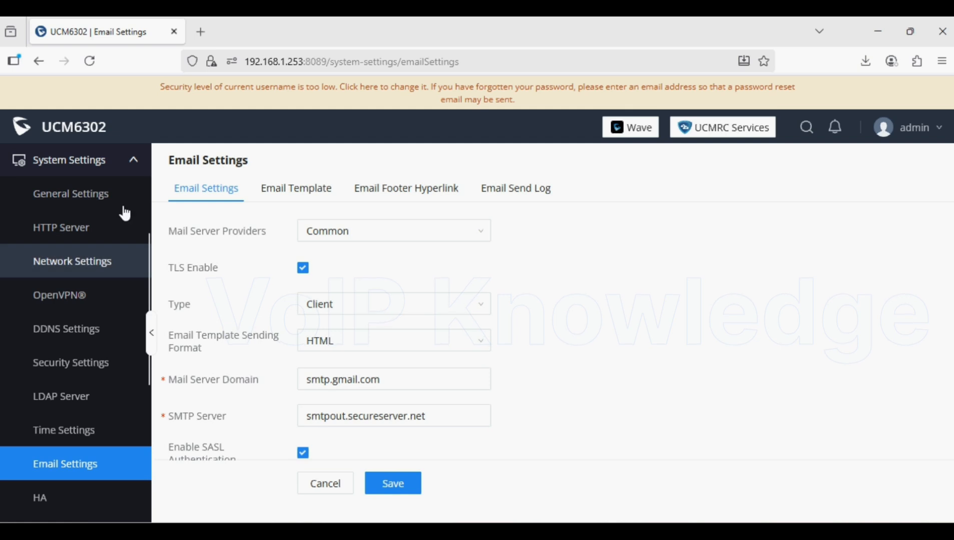
Step: Return to User Management, dismiss the browser's password prompt, and reopen the admin user's edit page
click(51, 161)
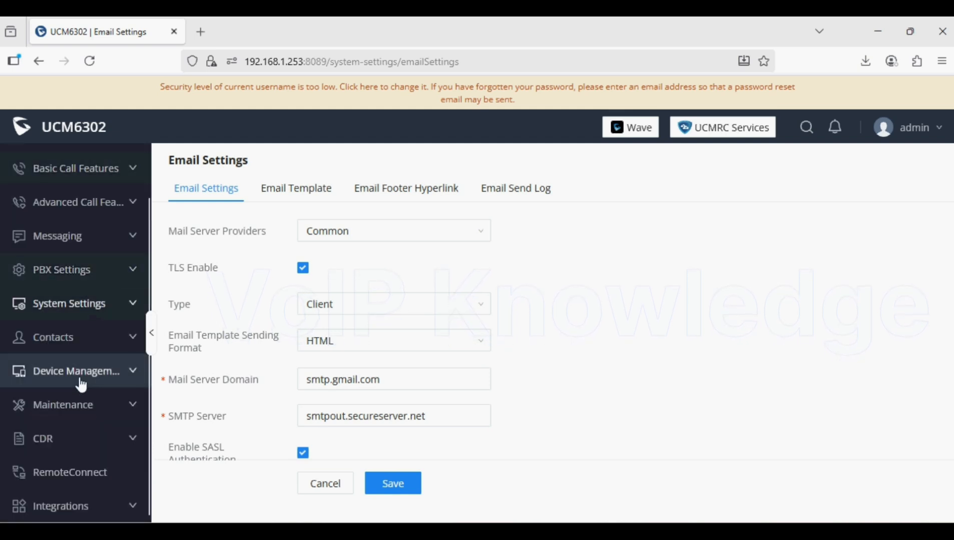
click(80, 410)
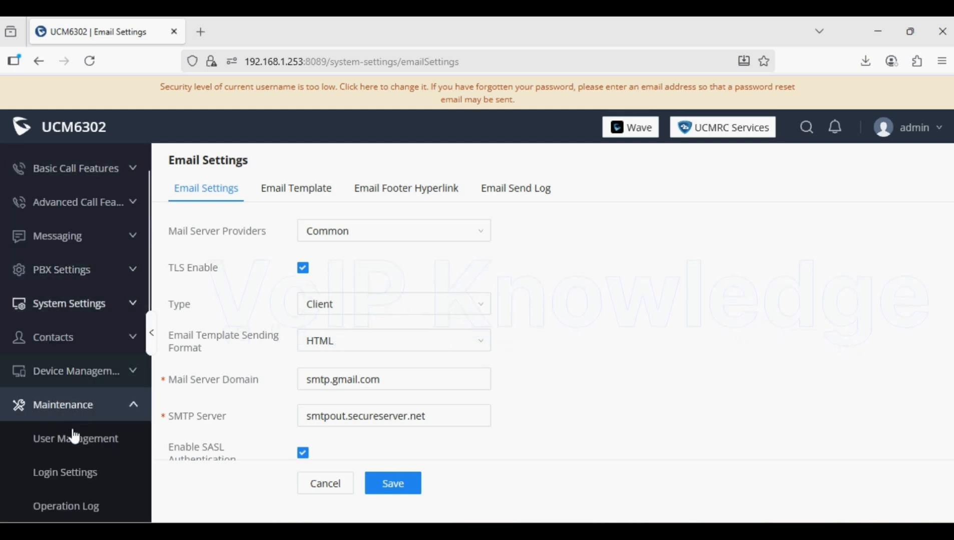
click(73, 453)
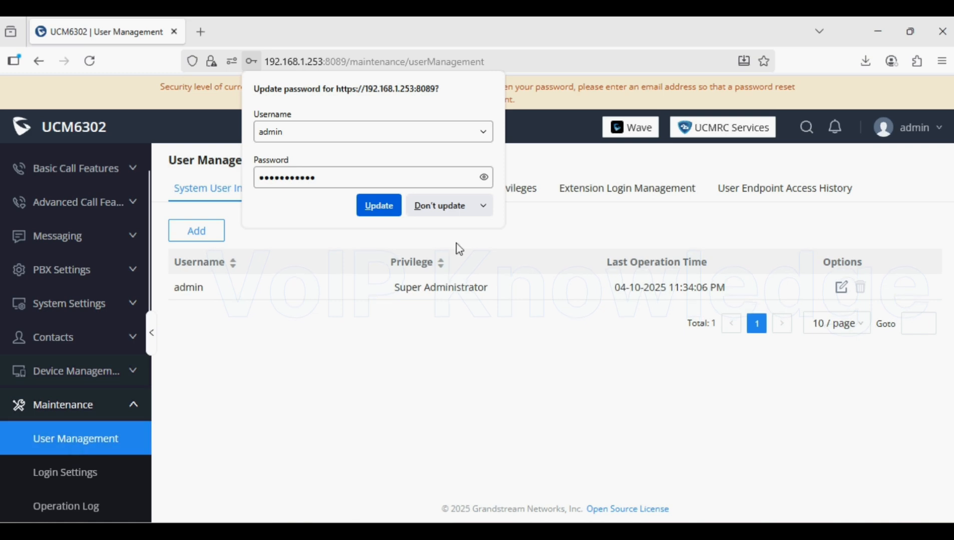
click(447, 213)
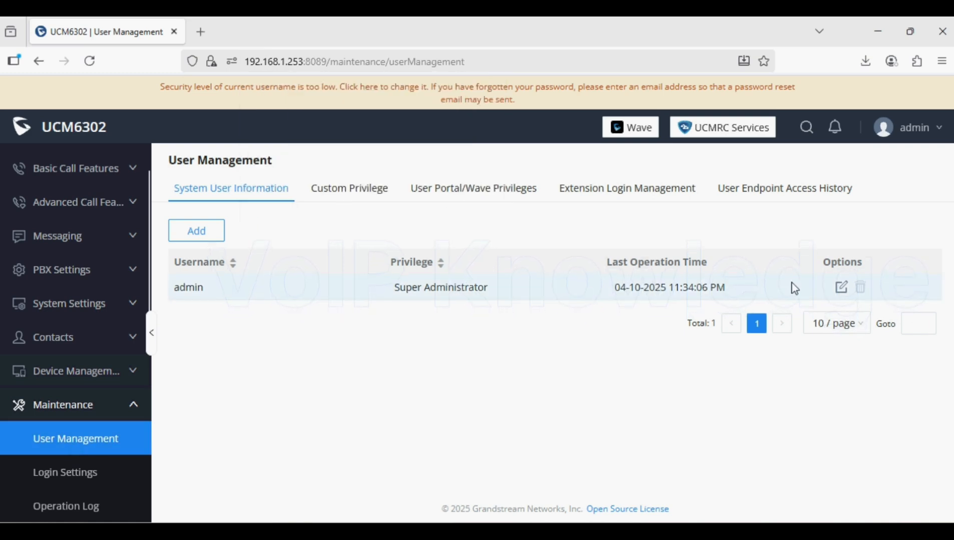
click(840, 287)
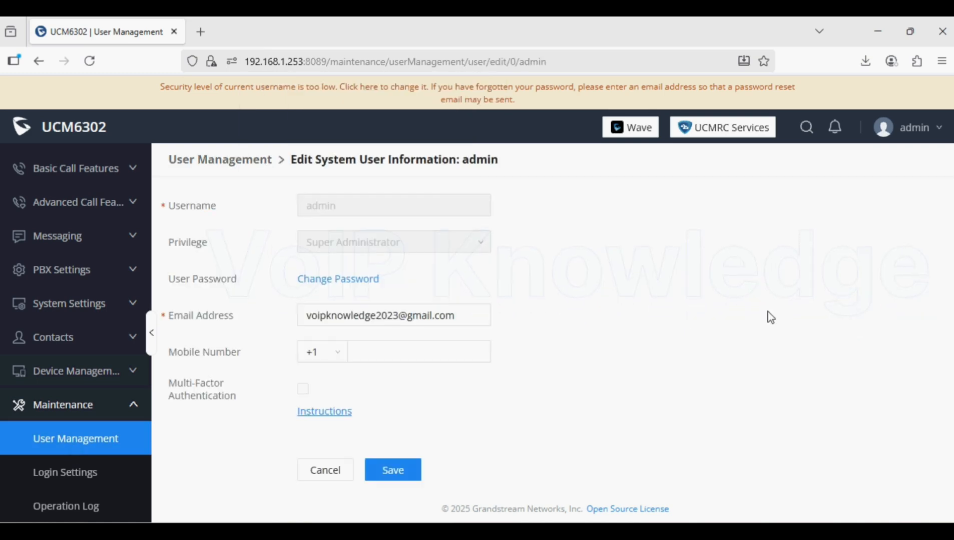
Step: Enable Multi-Factor Authentication for the admin user and choose the Authentication App method
click(471, 358)
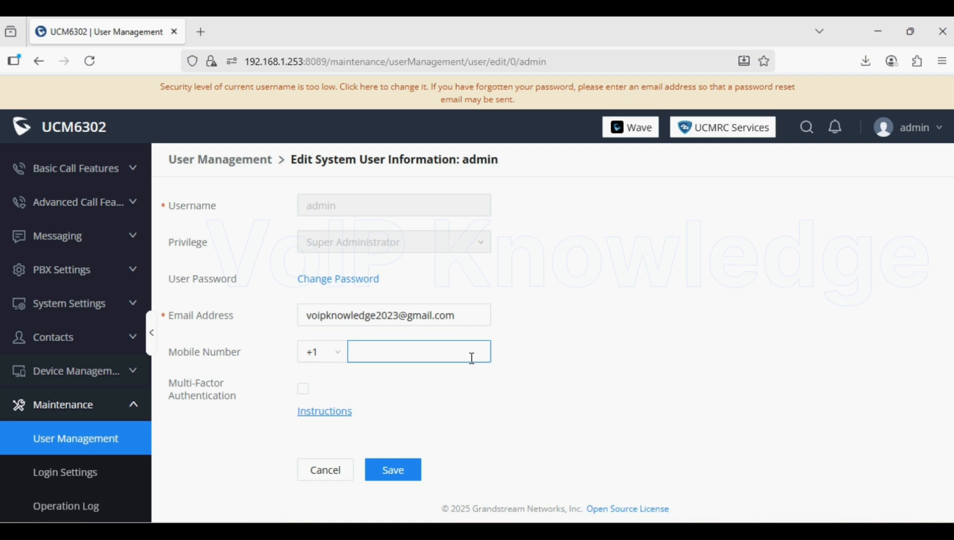
click(275, 386)
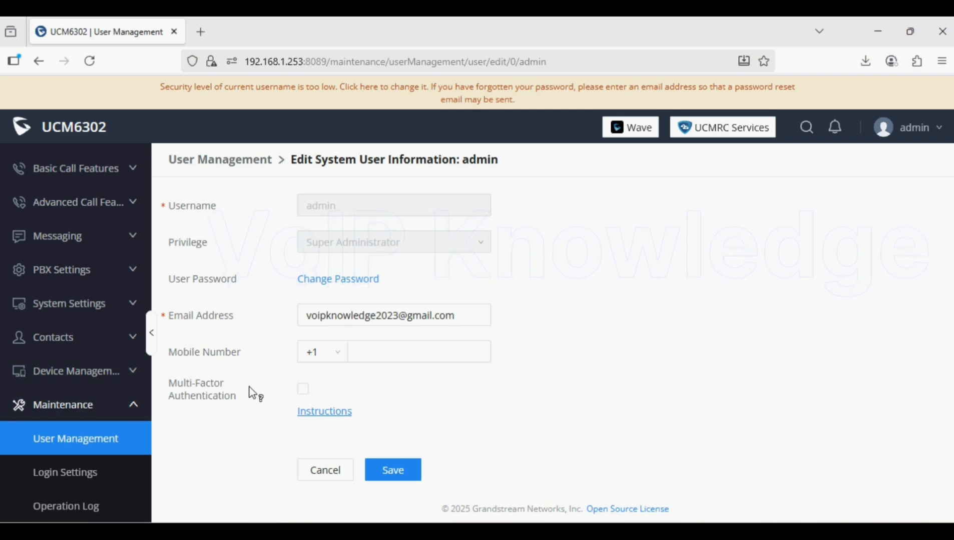
click(303, 389)
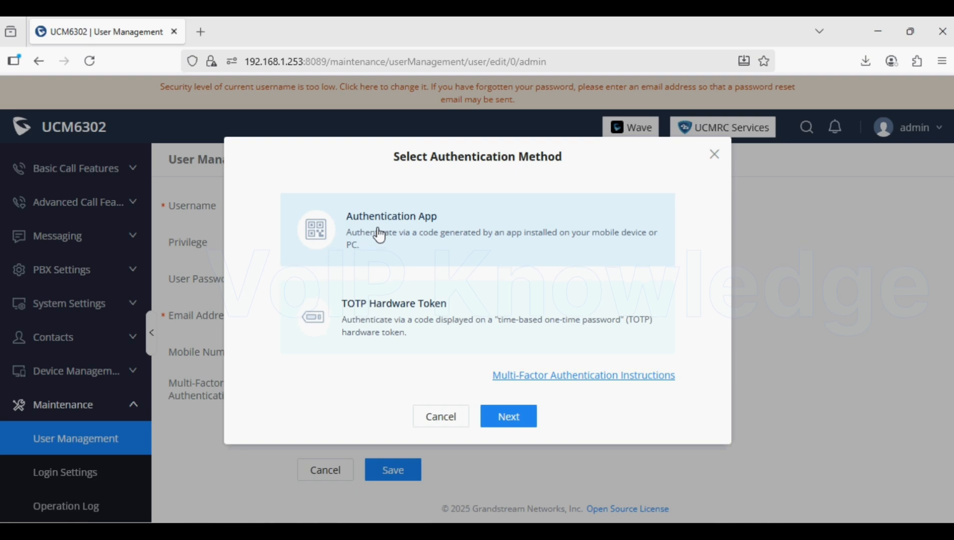
click(501, 426)
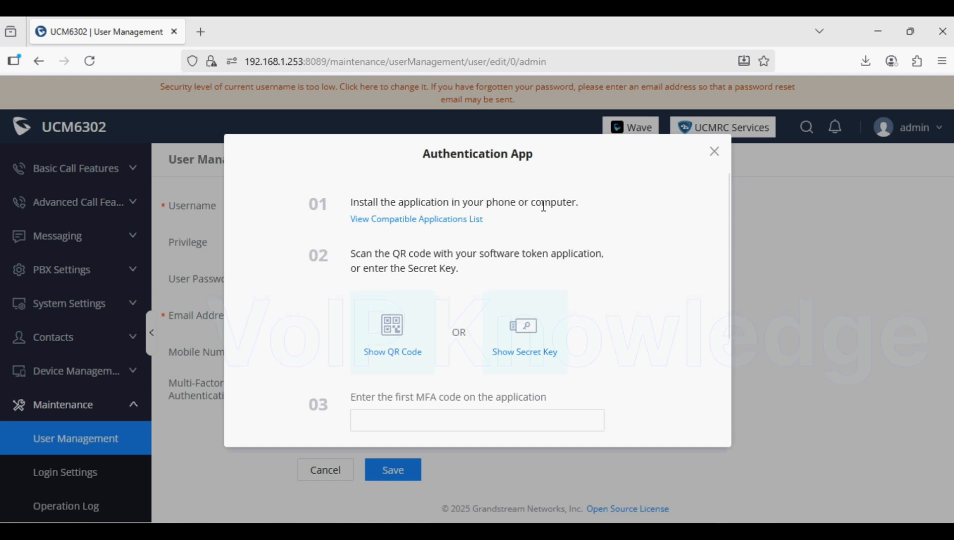
Step: Show the compatible authenticator applications list and display the QR code to scan
click(370, 224)
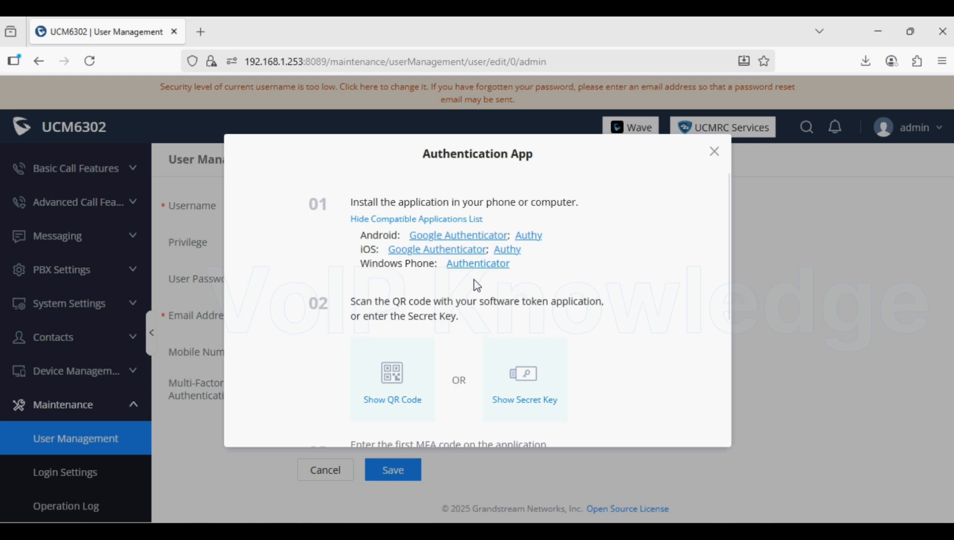
scroll(376, 323, down, 4)
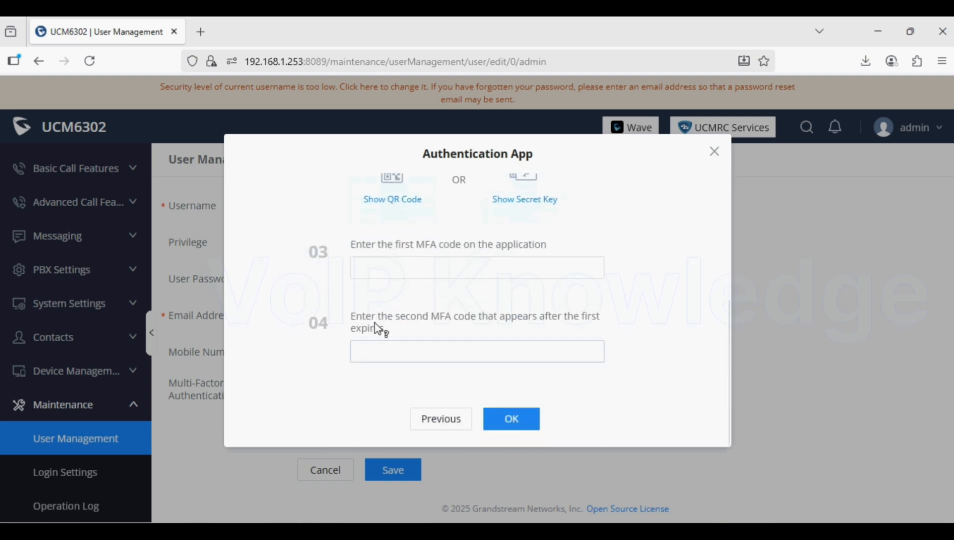
scroll(378, 324, up, 3)
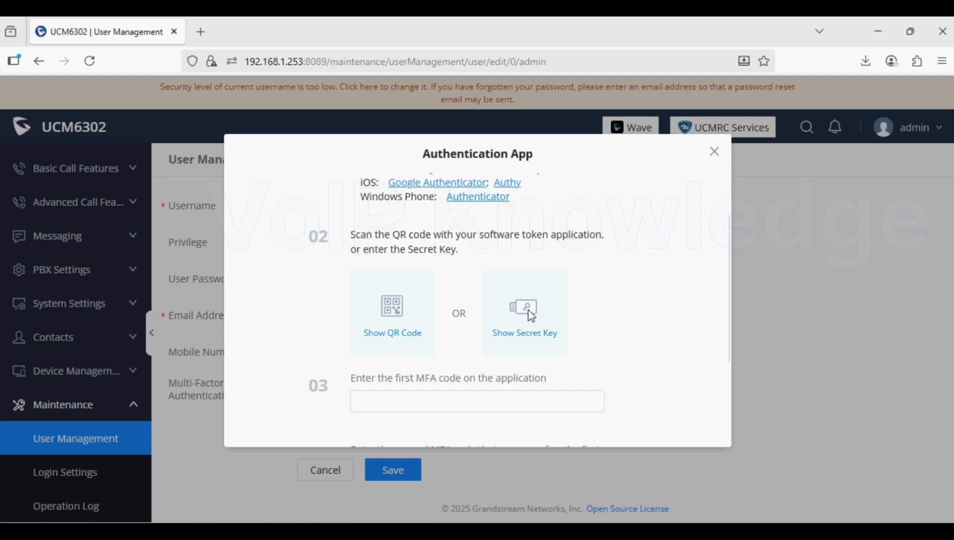
click(393, 334)
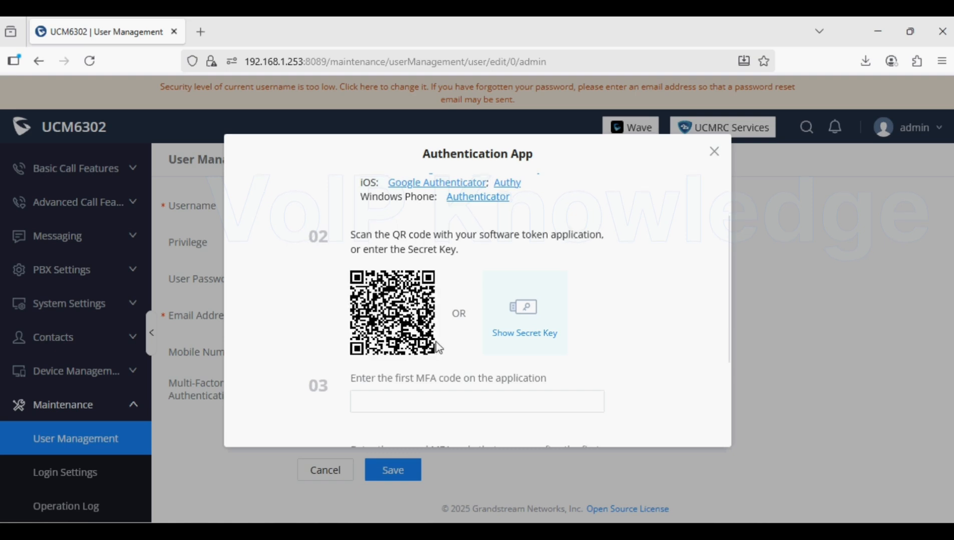
scroll(438, 347, down, 3)
click(385, 265)
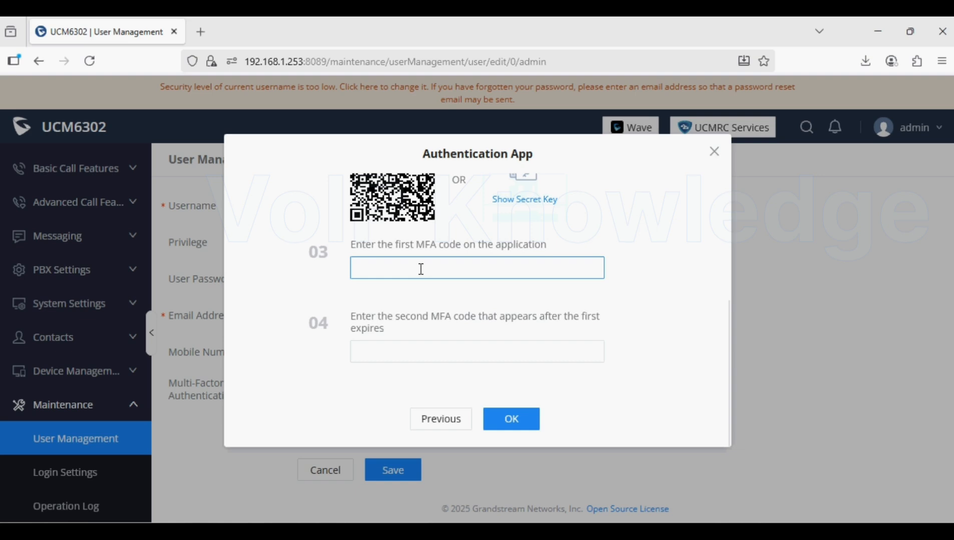
key(Tab)
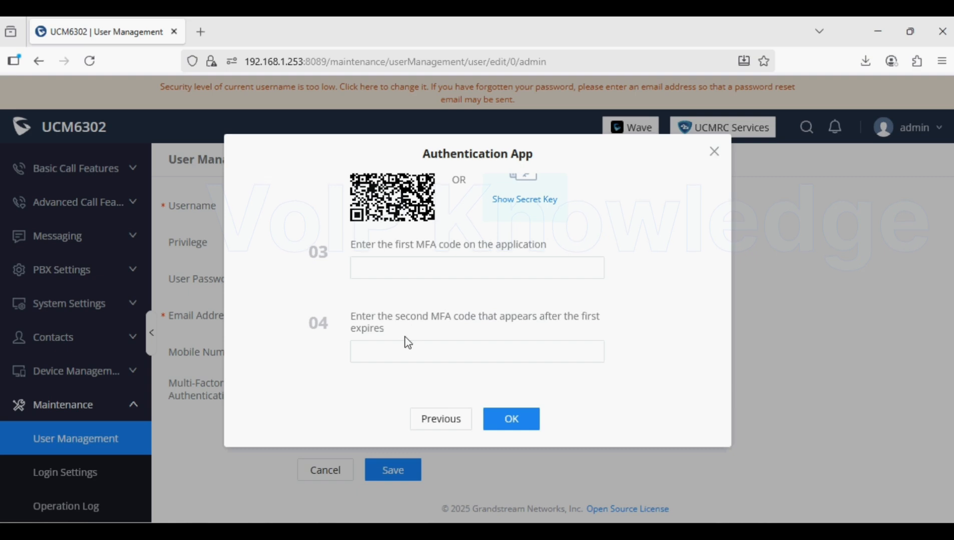
scroll(408, 343, up, 3)
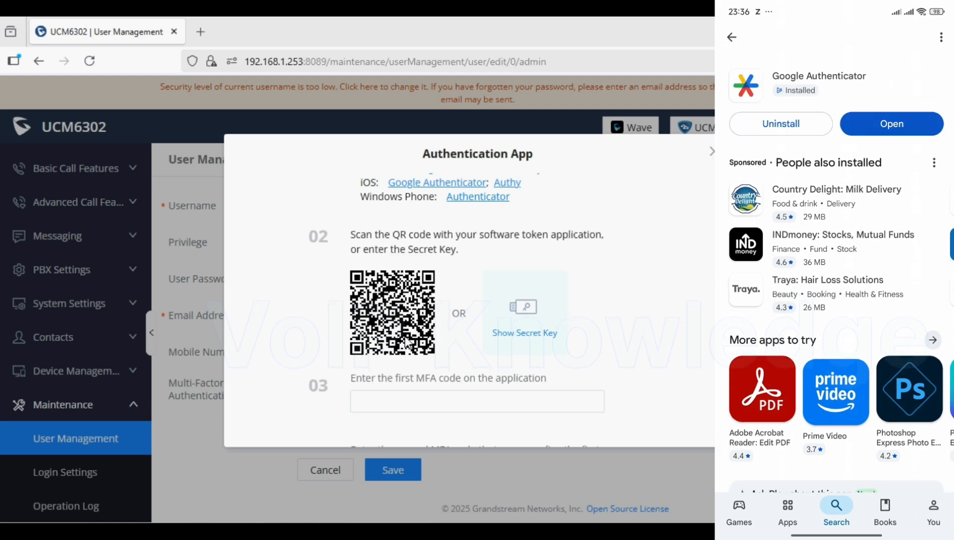
Step: Open Google Authenticator on the phone and enter the first MFA verification code it generates
click(891, 124)
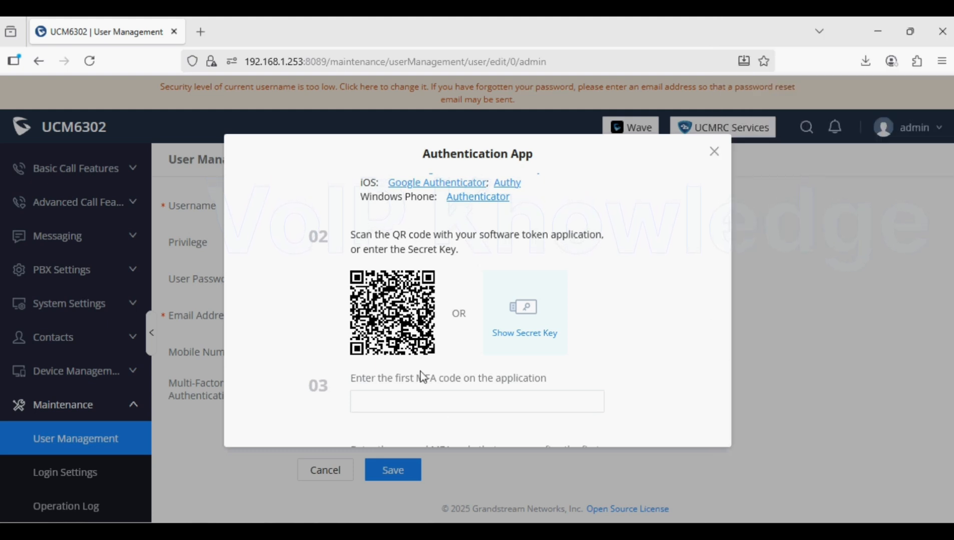
click(425, 398)
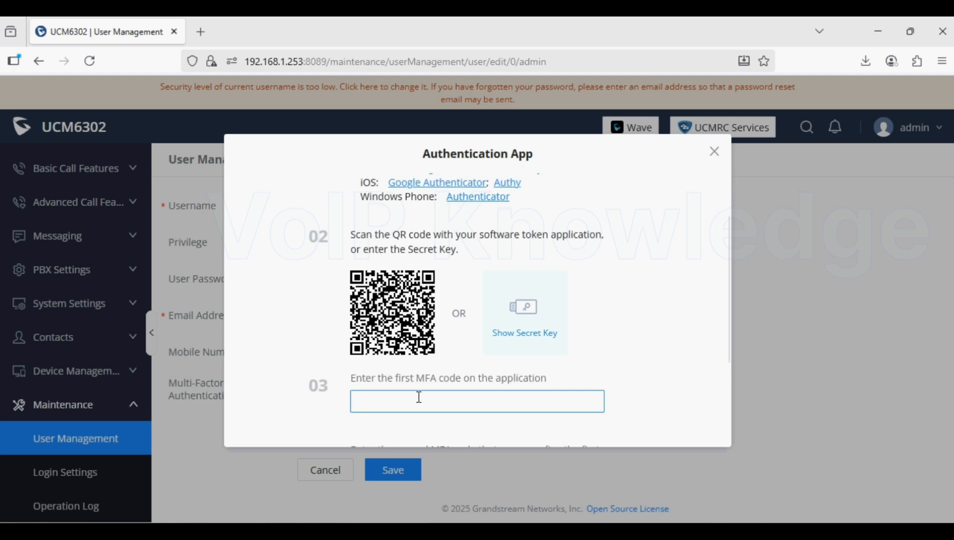
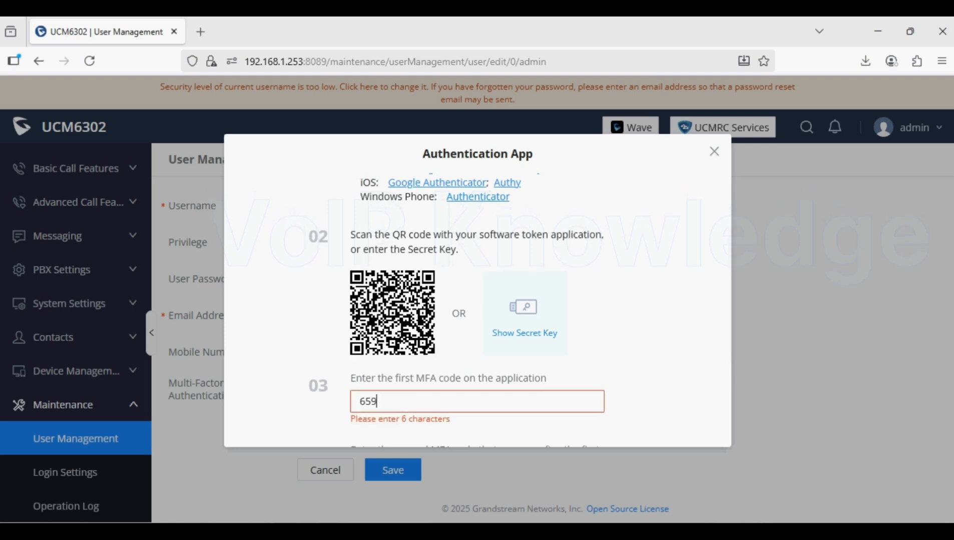
Step: Enter the second MFA verification code after the first expires and confirm the authentication setup
scroll(387, 440, down, 3)
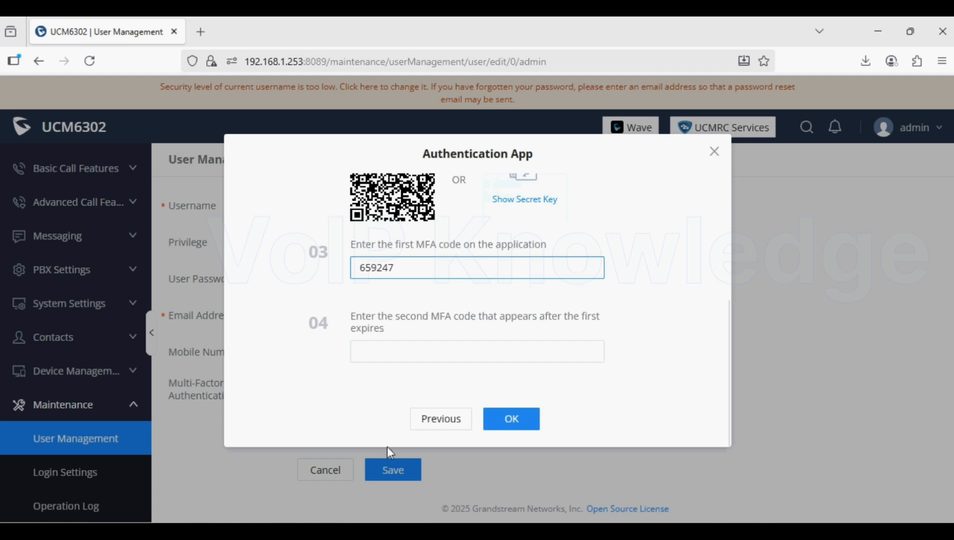
click(410, 352)
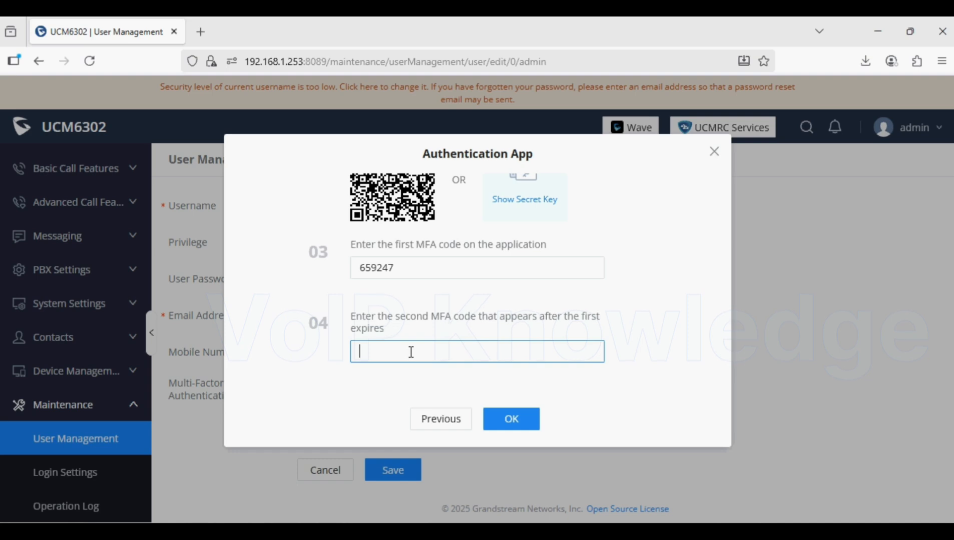
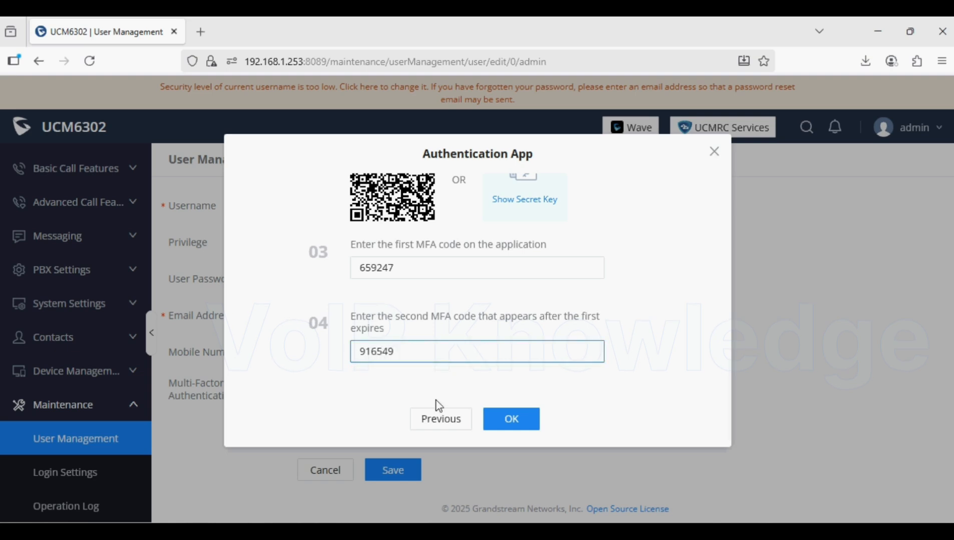
click(504, 431)
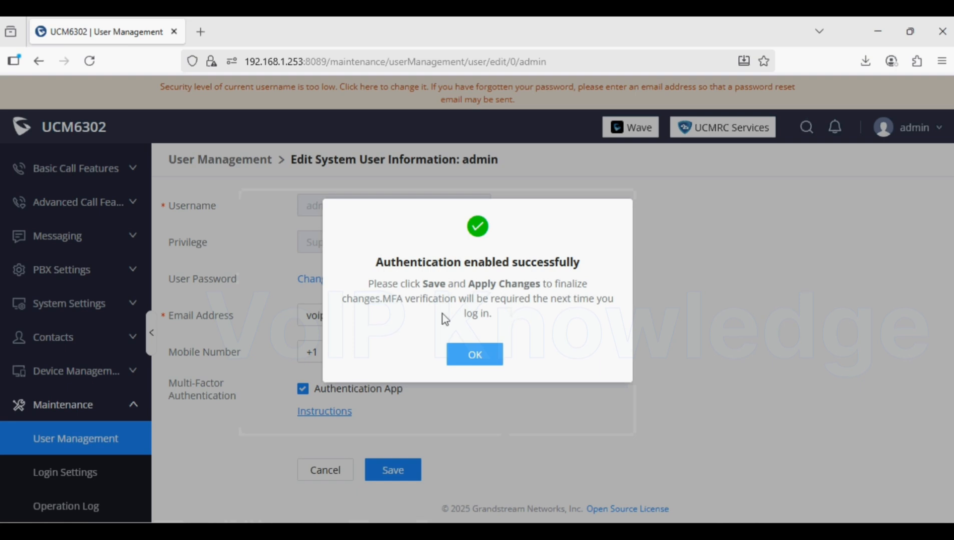
Step: Save the admin user's MFA settings, confirm the bound email address, and apply the changes
click(478, 357)
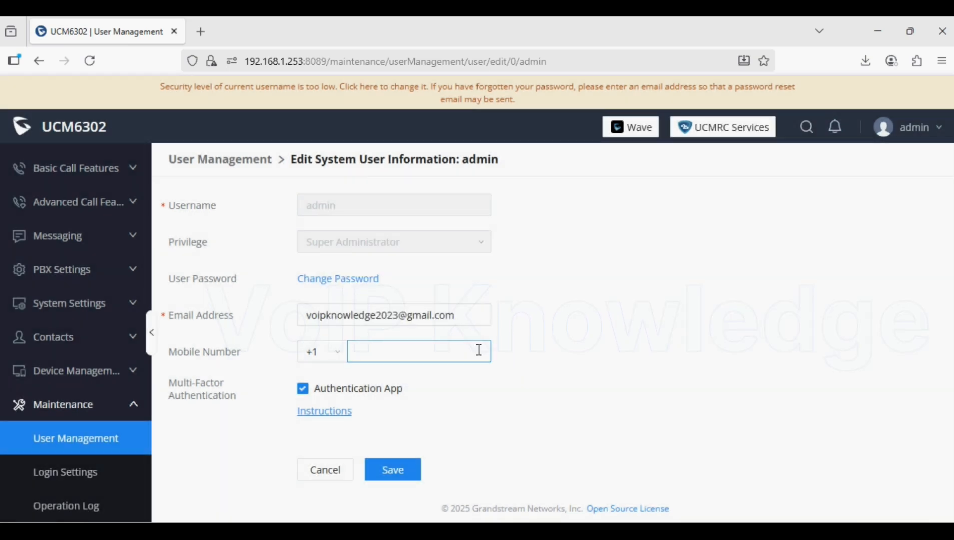
click(479, 350)
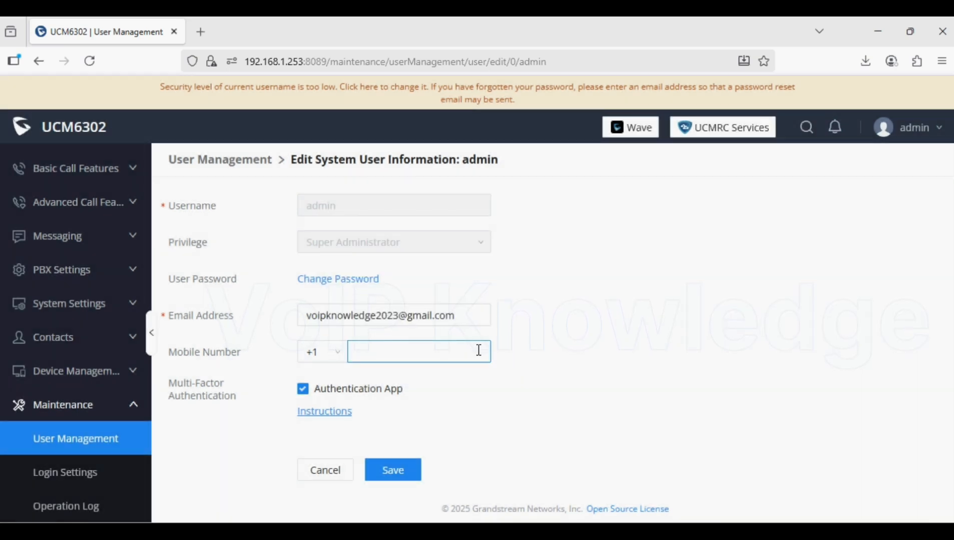
click(386, 478)
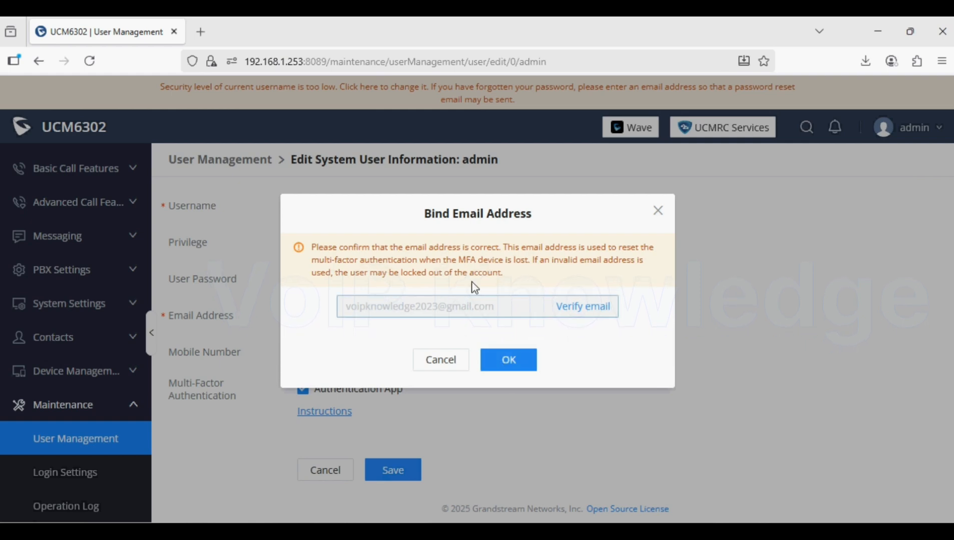
click(511, 358)
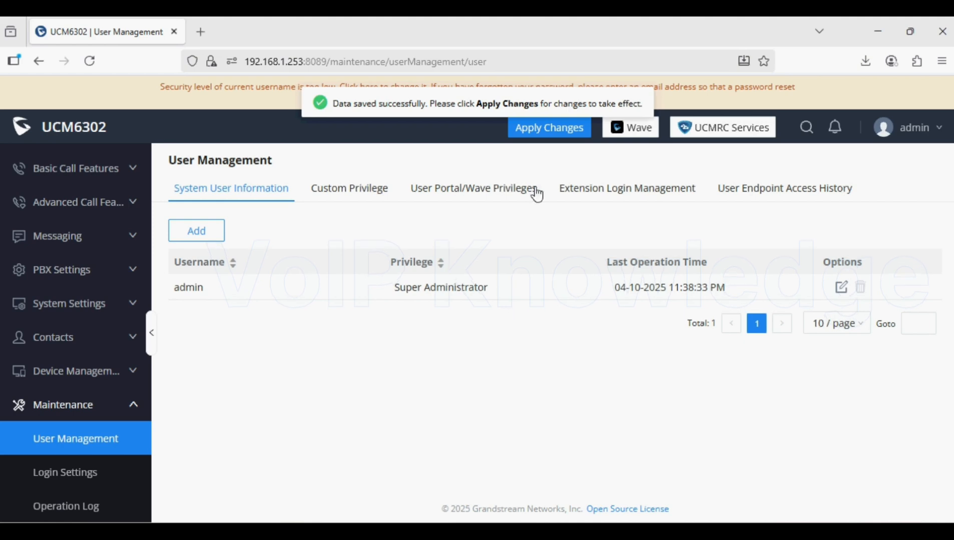
click(537, 127)
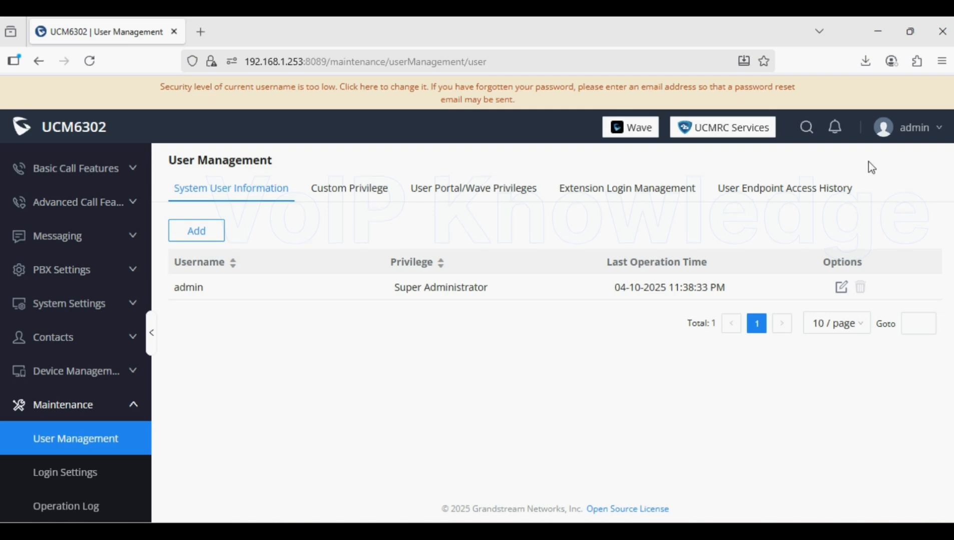
Step: Log out of the web interface and log back in as admin
mouse_move(923, 141)
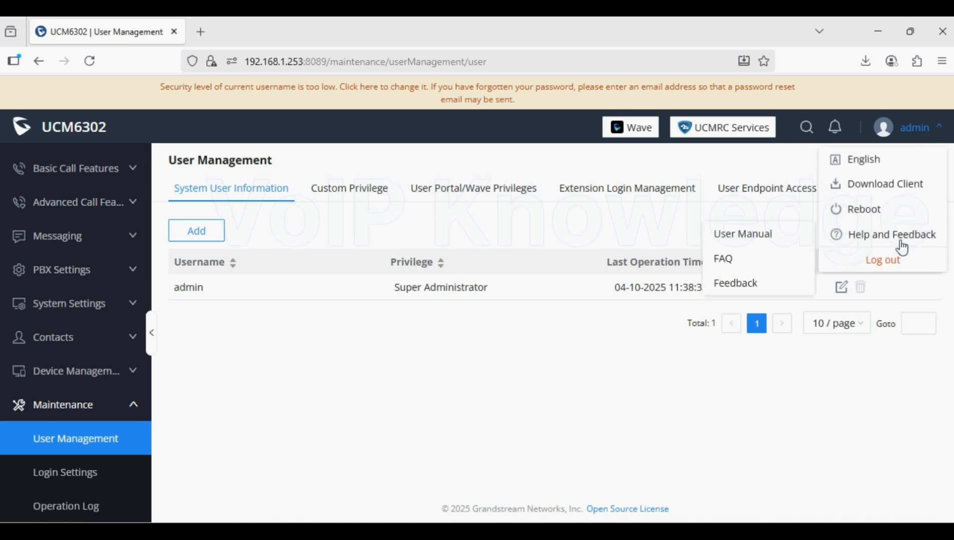
click(884, 260)
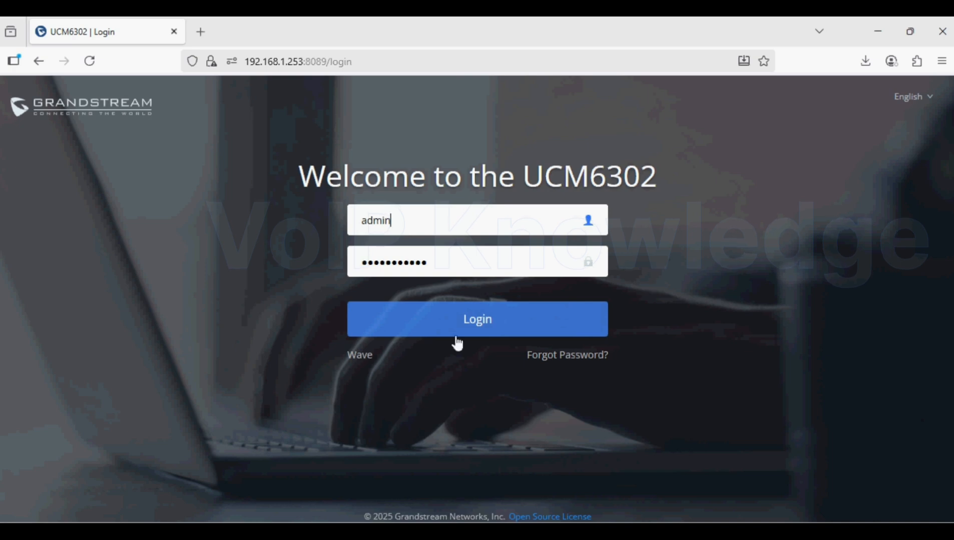
click(412, 320)
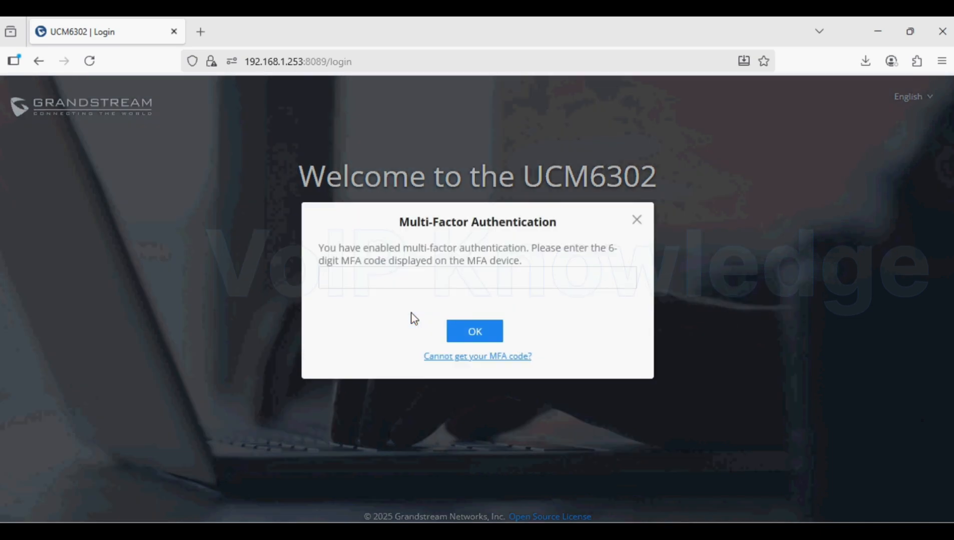
Step: Enter the six-digit MFA verification code from the authenticator app to complete the admin login
click(370, 280)
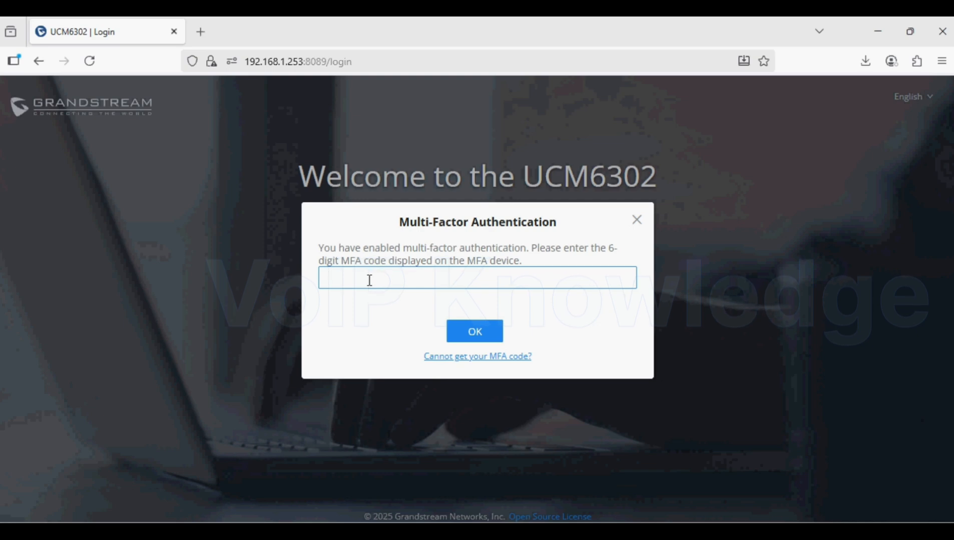
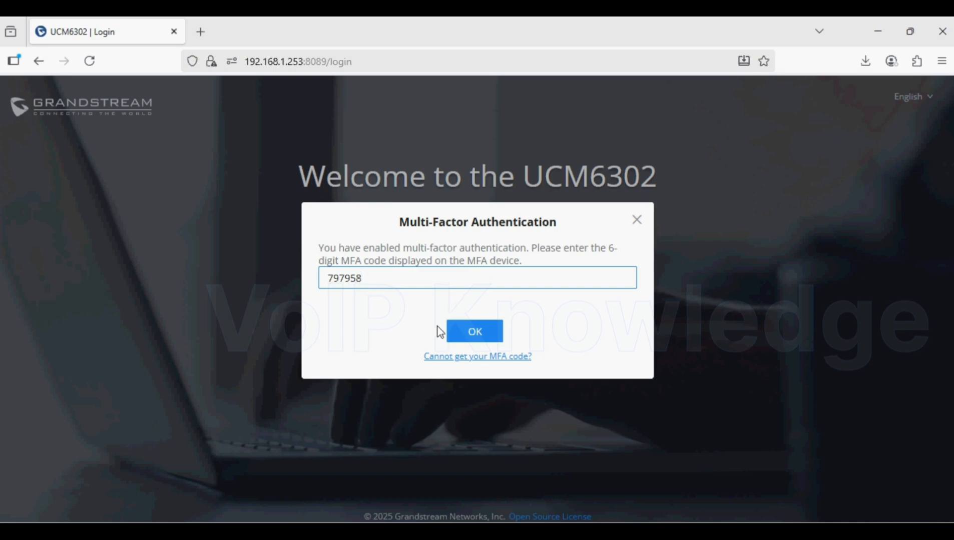
click(473, 335)
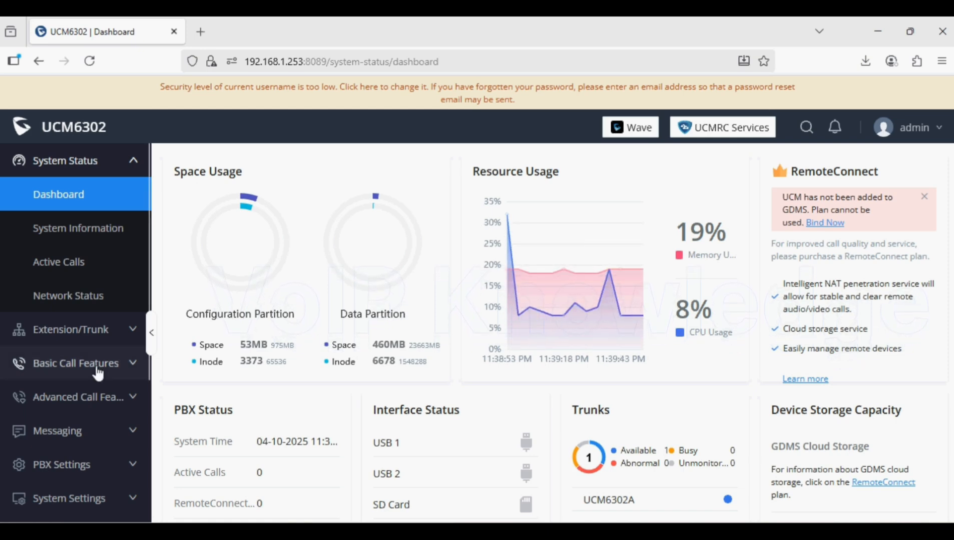
Step: Enable Multi-Factor Authentication in the Wave Client settings of extension 1101, save, and apply changes
click(92, 336)
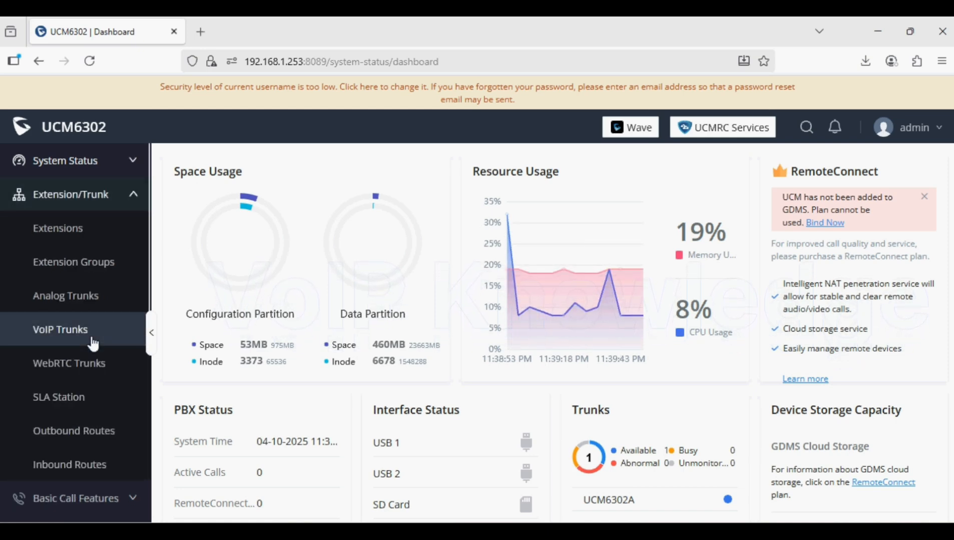
click(75, 236)
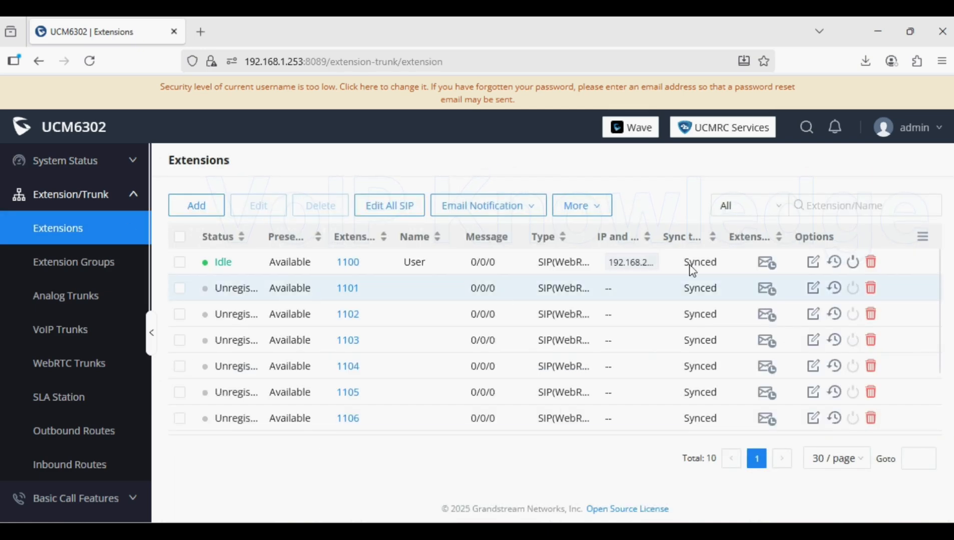
click(814, 292)
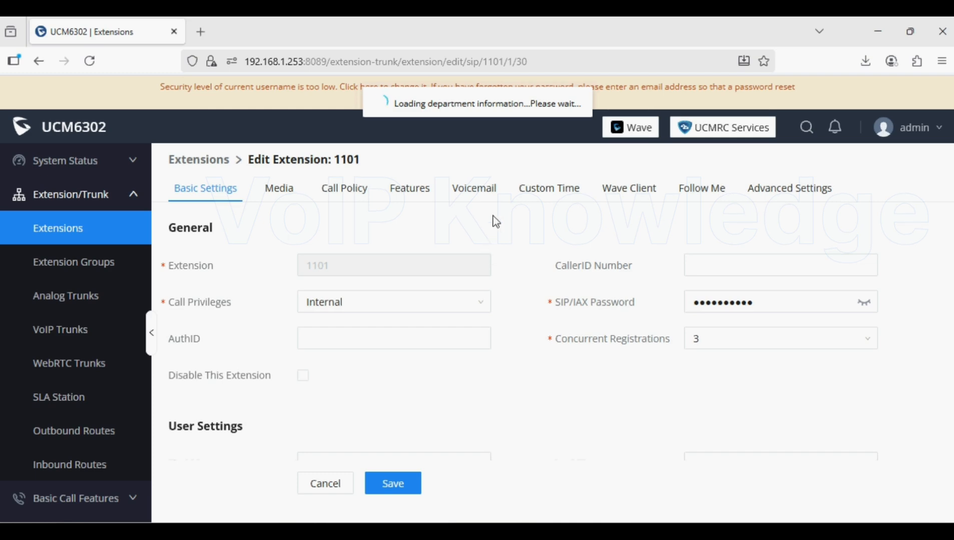
click(633, 192)
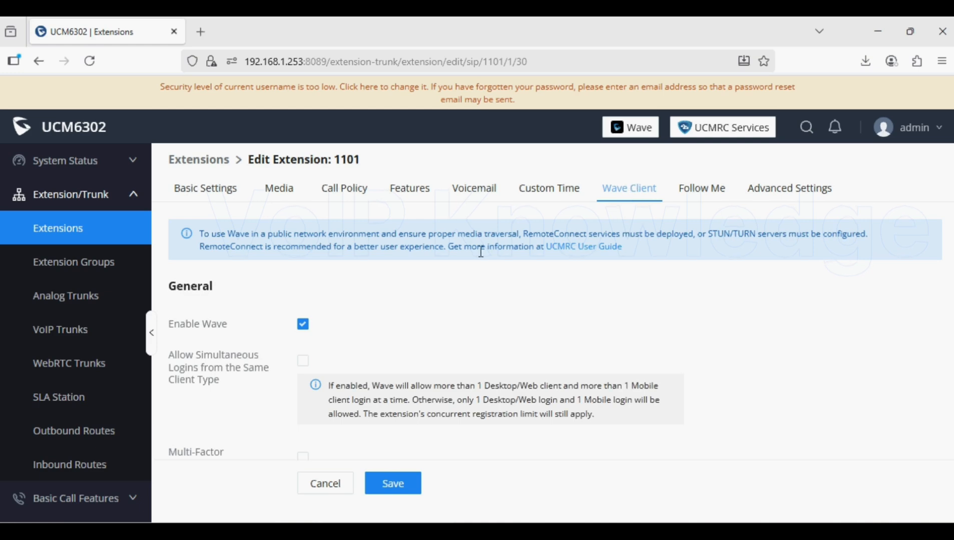
scroll(367, 322, down, 3)
scroll(365, 320, down, 2)
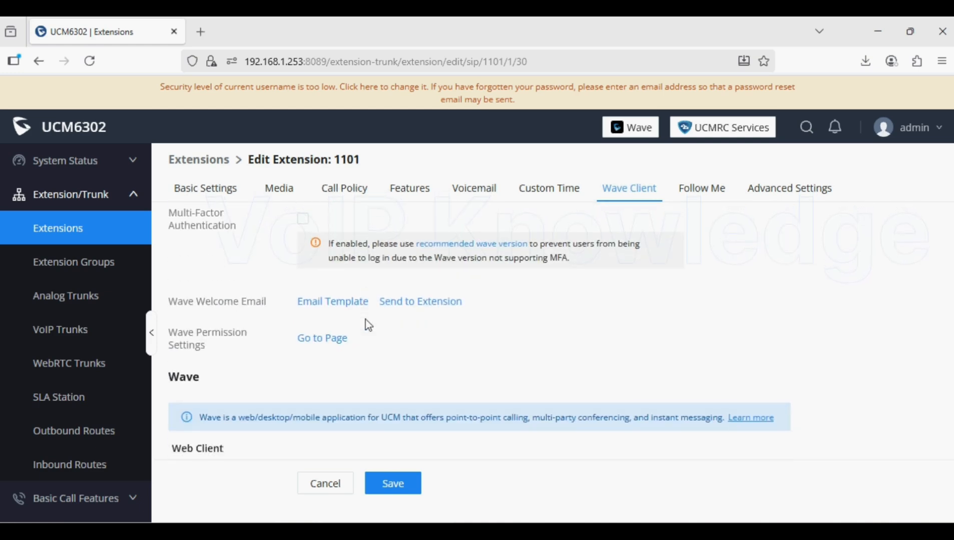
scroll(365, 320, up, 2)
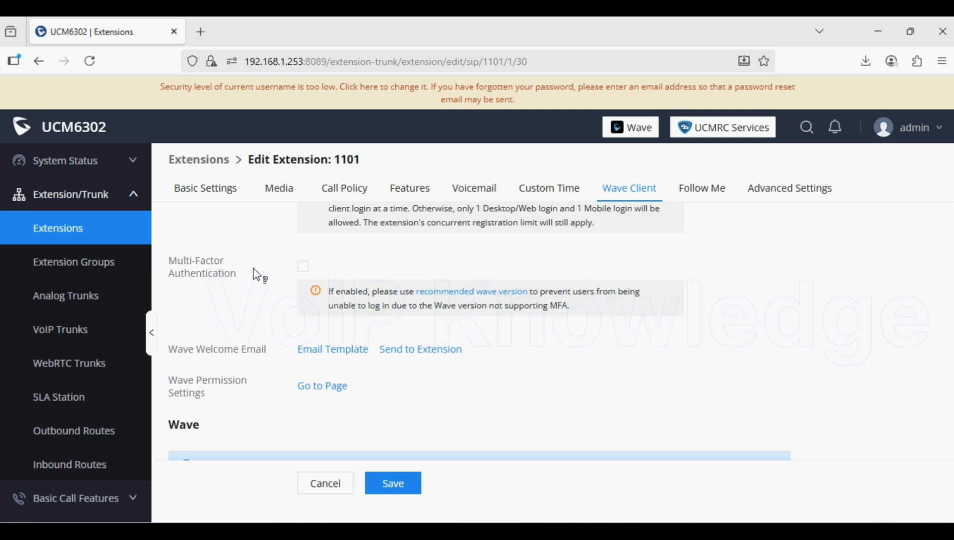
click(302, 268)
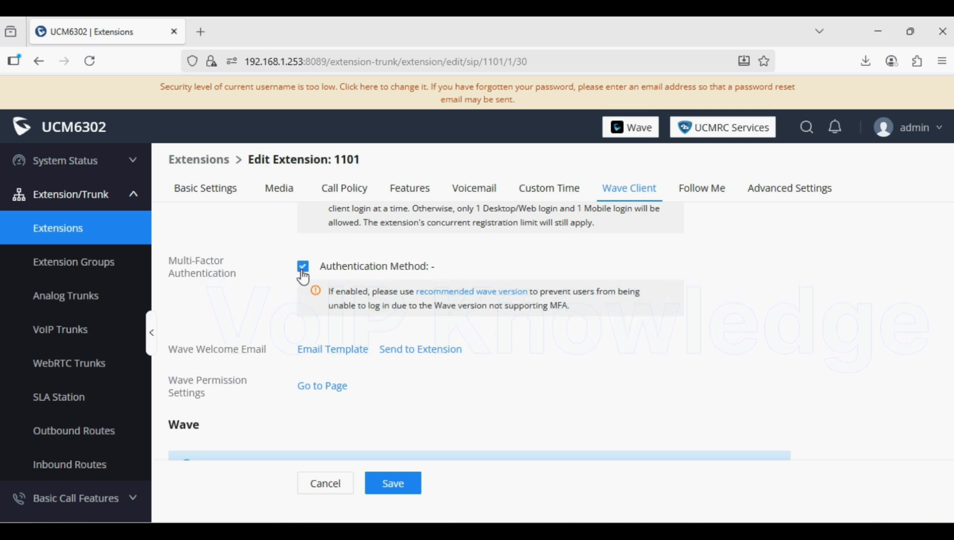
click(405, 483)
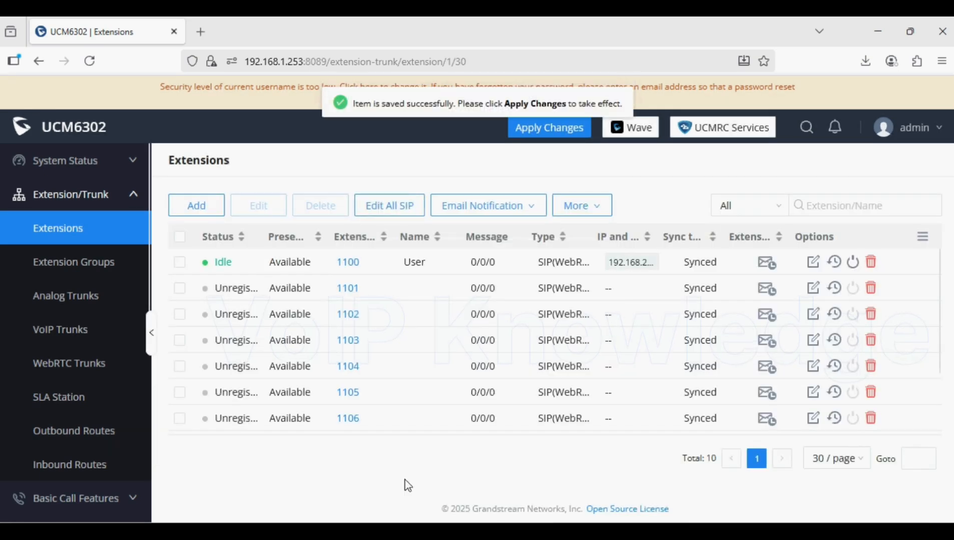
click(549, 127)
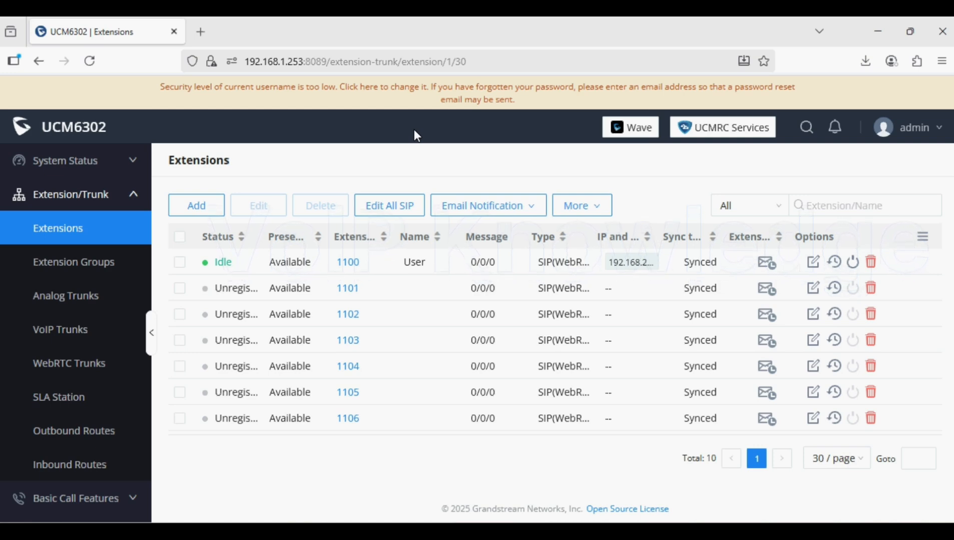
click(325, 63)
click(326, 63)
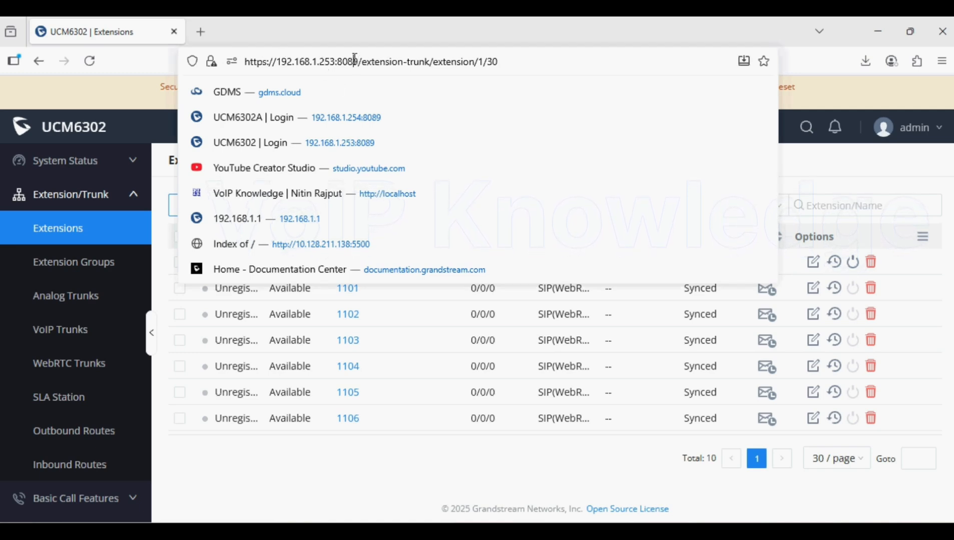
drag(355, 61, 245, 61)
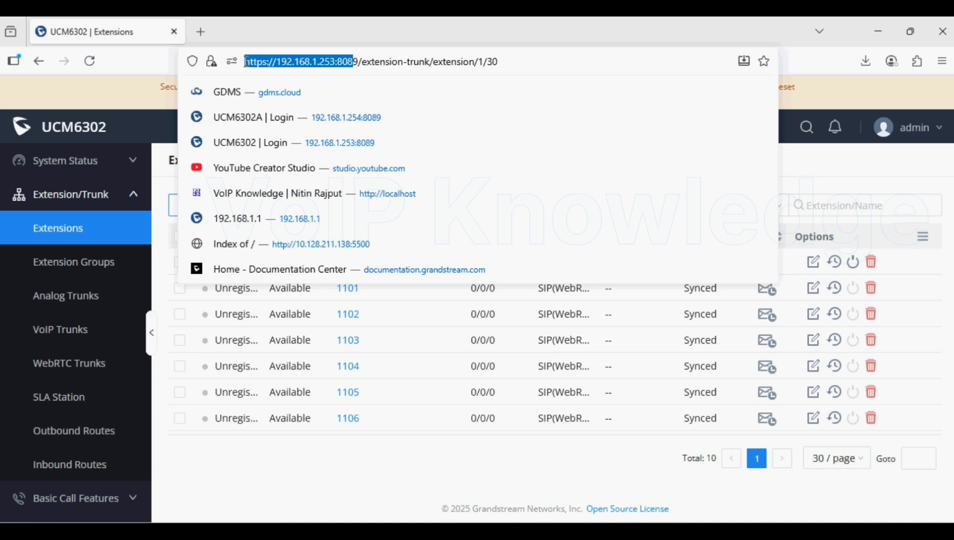
key(ctrl+c)
key(ctrl+t)
key(ctrl+v)
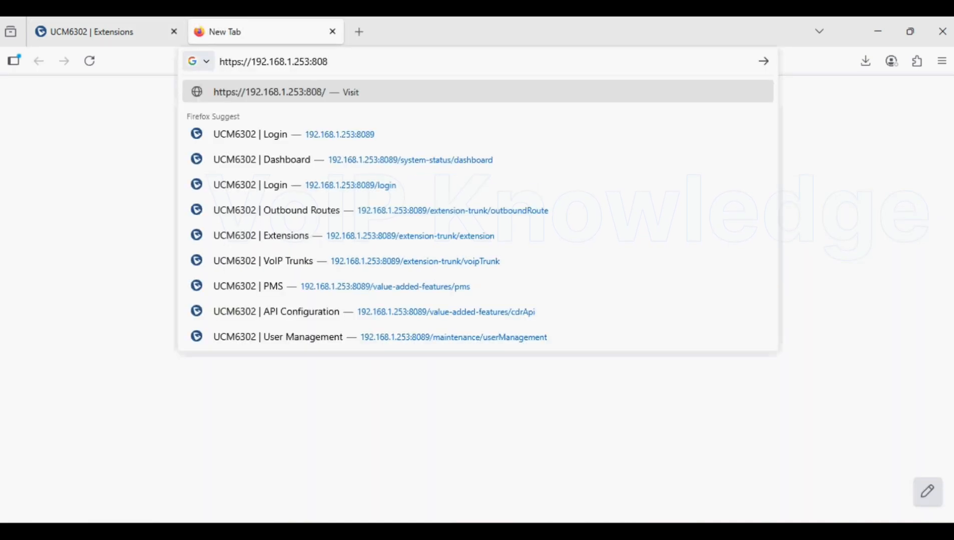
key(BackSpace)
text(90)
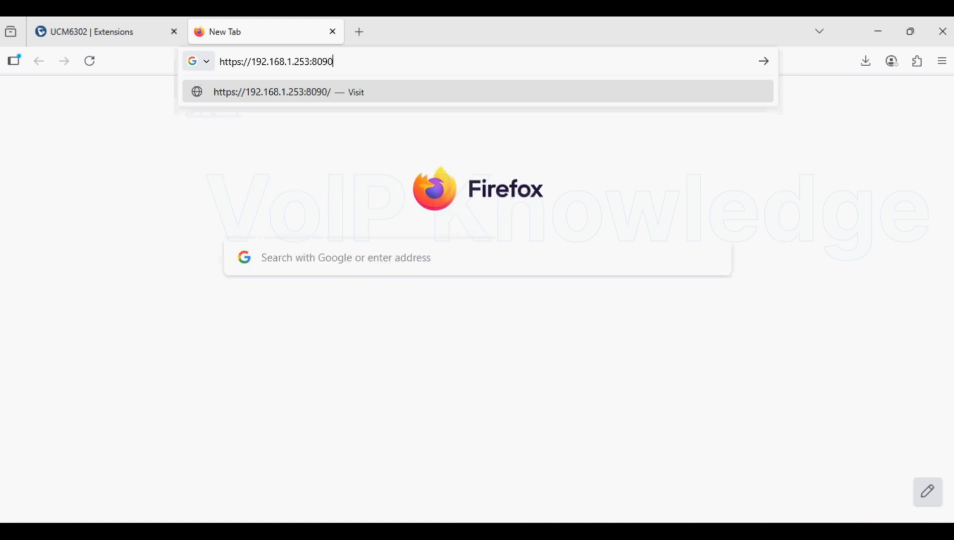
key(Return)
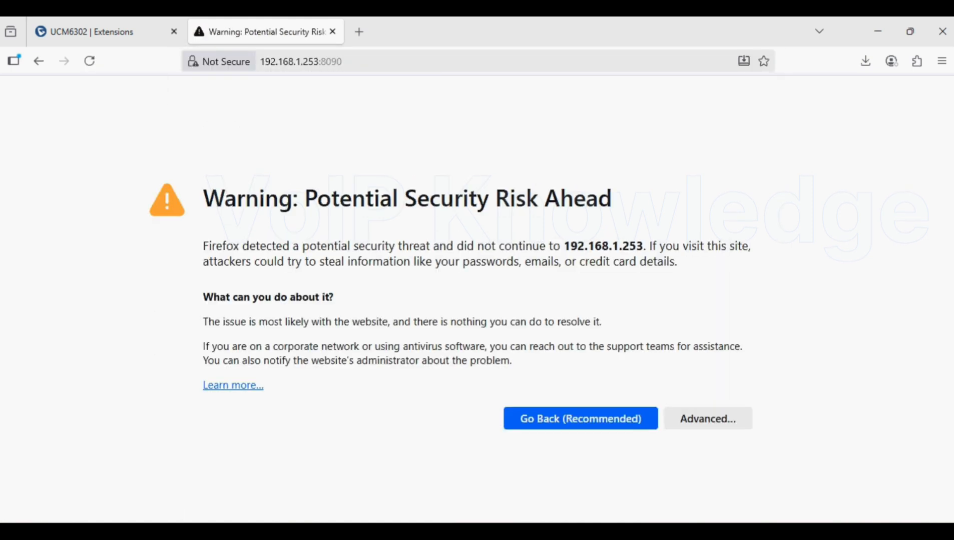
click(714, 422)
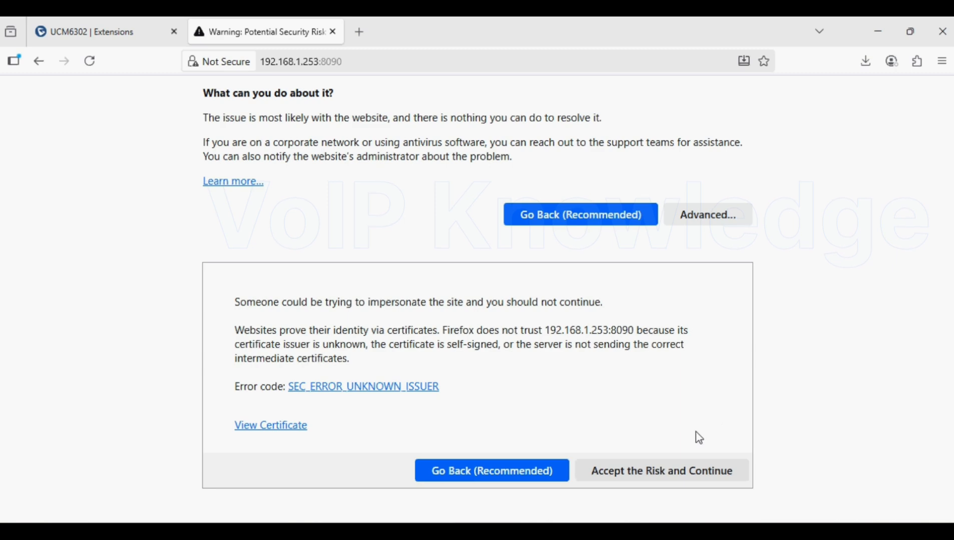
click(661, 468)
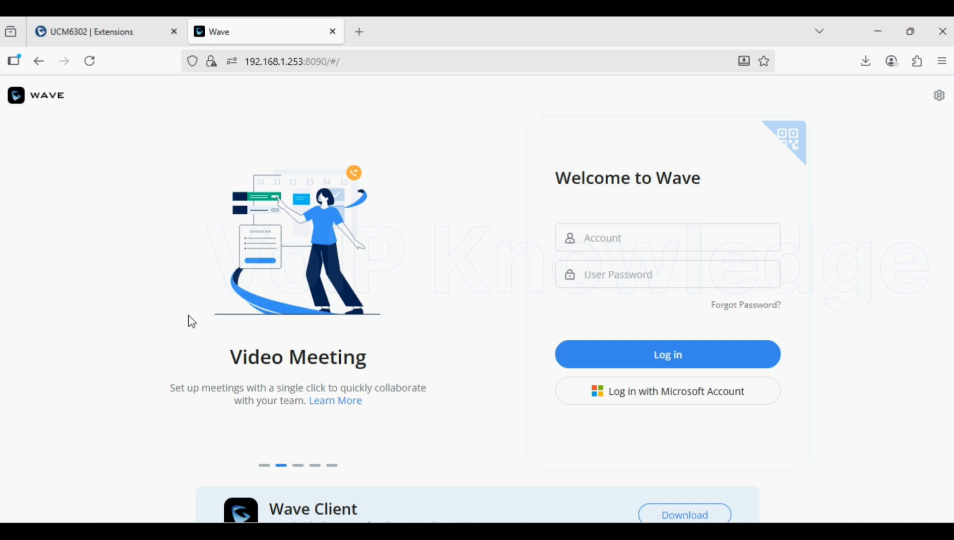
Step: Log in to Wave with account 1101 and its password, declining to save the password in the browser
click(612, 247)
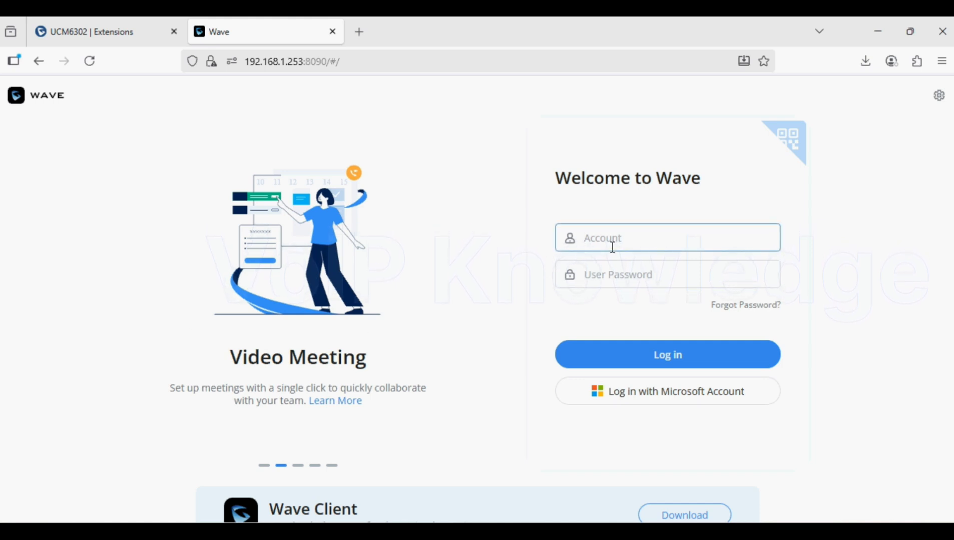
text(1101)
key(Tab)
text(•)
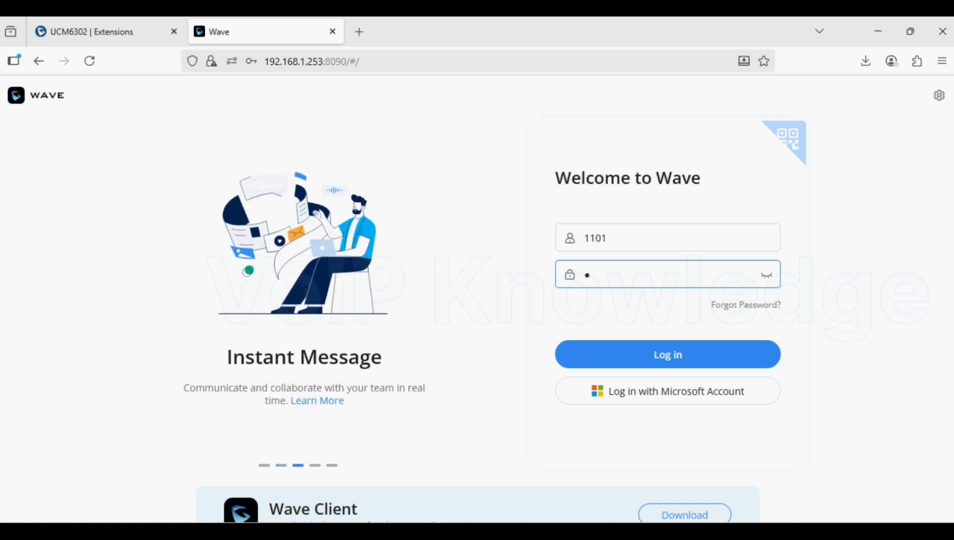
text(••••••••)
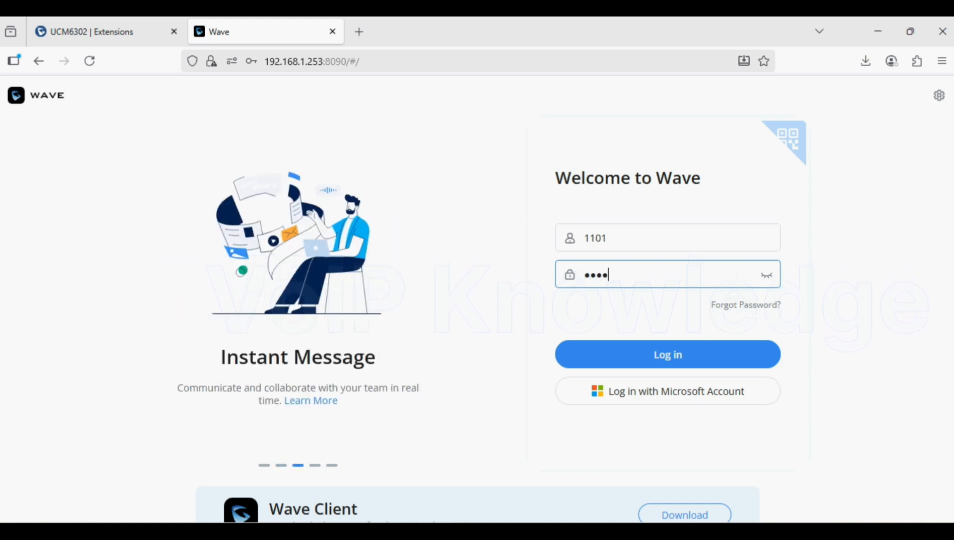
text(•)
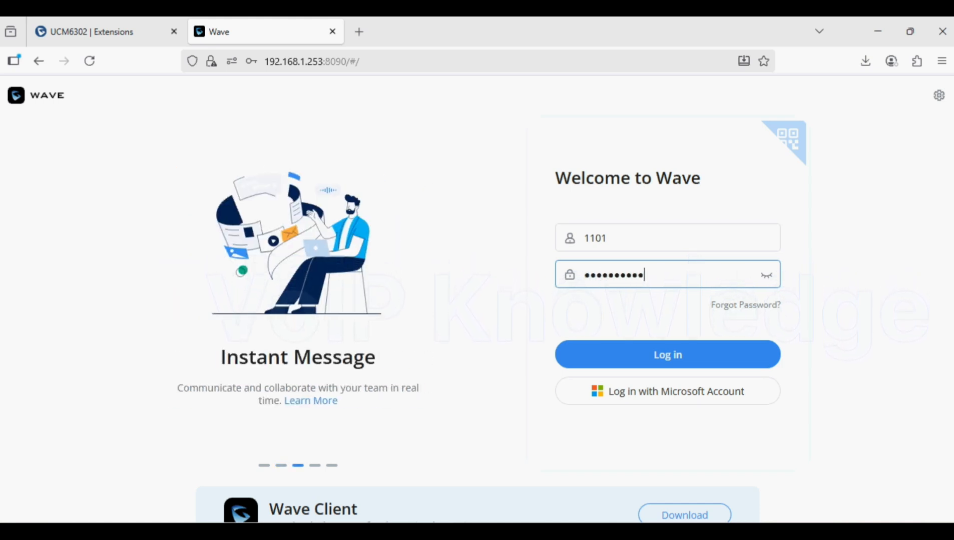
click(667, 364)
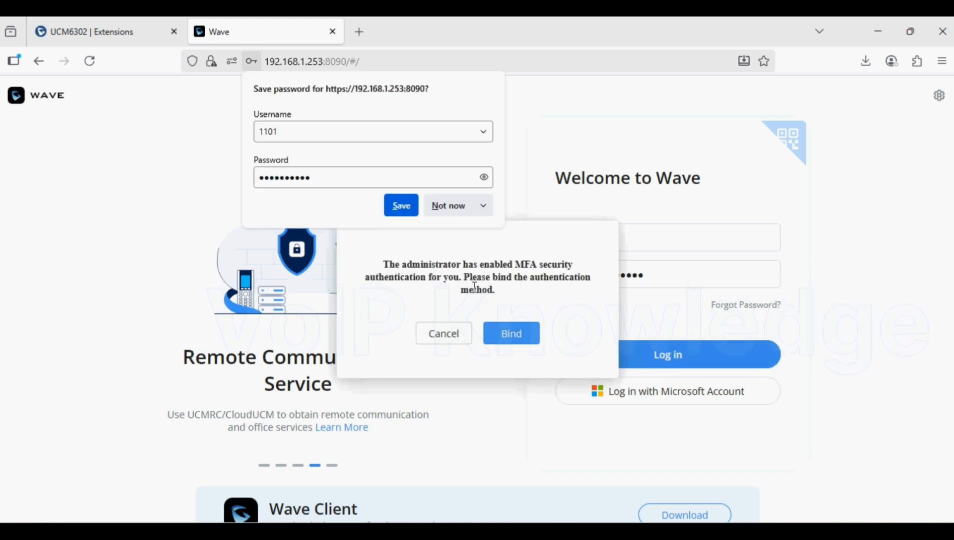
click(448, 205)
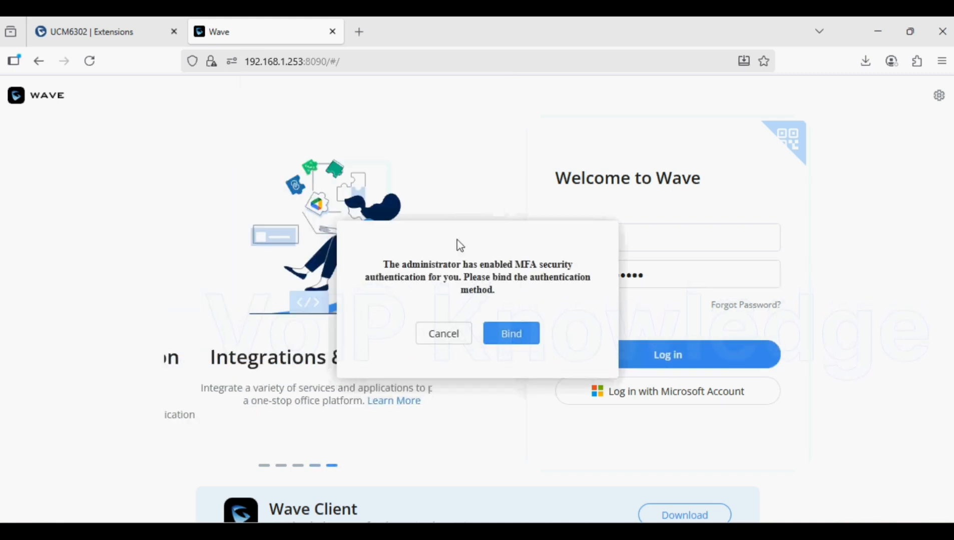
Step: Start binding an authentication method for the Wave account from the MFA notice
drag(380, 265, 548, 293)
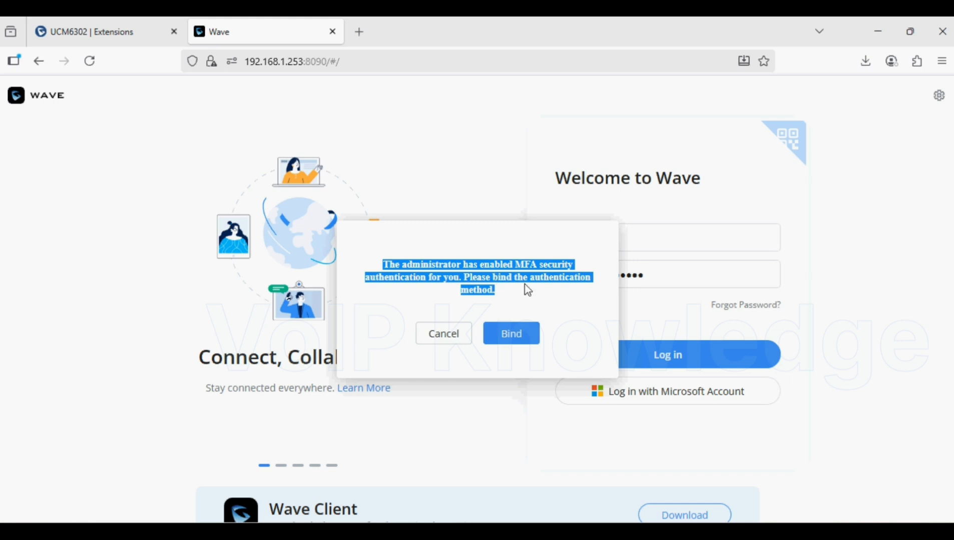
click(515, 334)
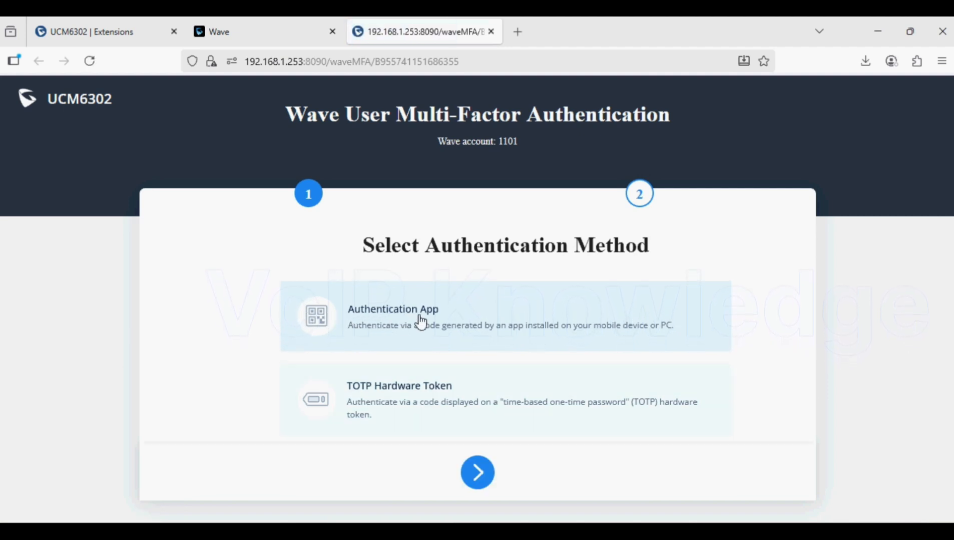
Step: Choose the Authentication App method and display the QR code for scanning with the authenticator
click(474, 482)
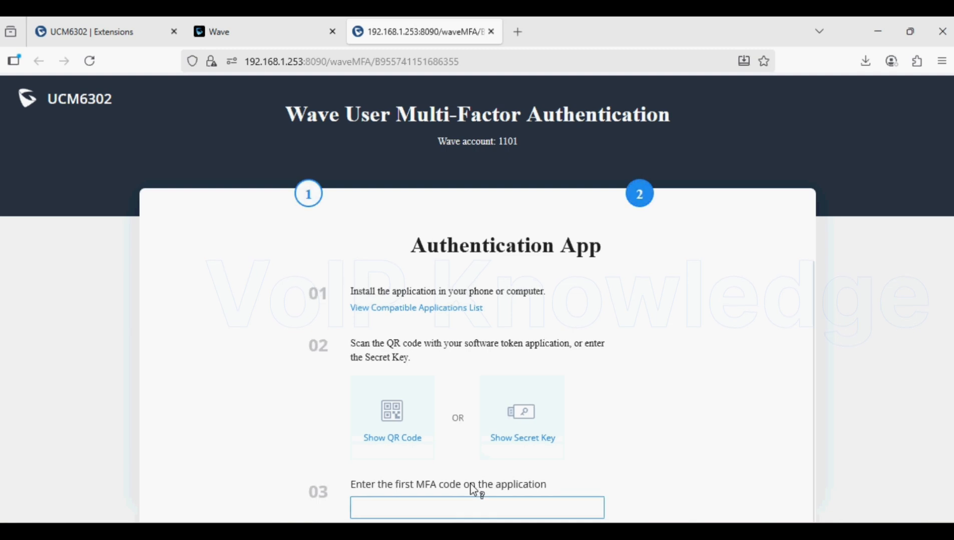
scroll(474, 489, down, 1)
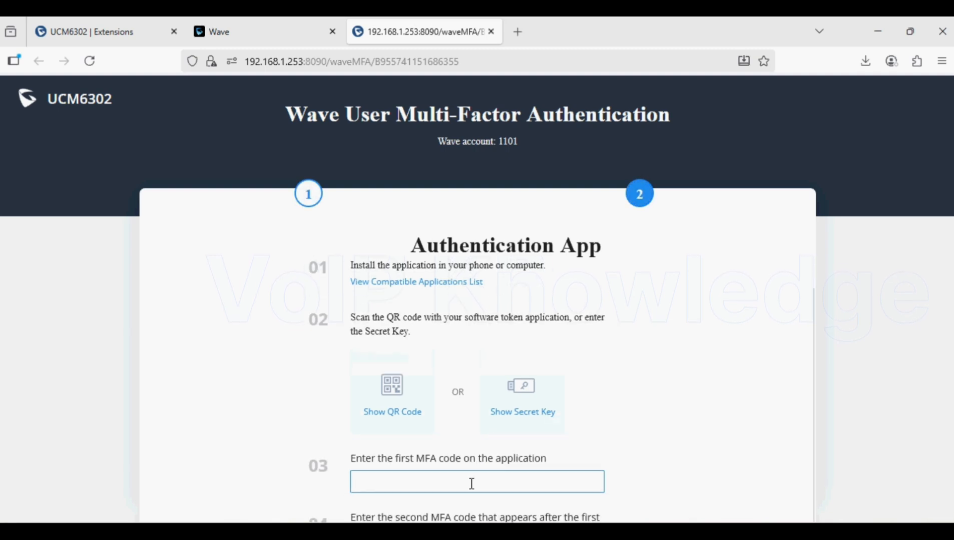
click(396, 420)
scroll(399, 420, down, 4)
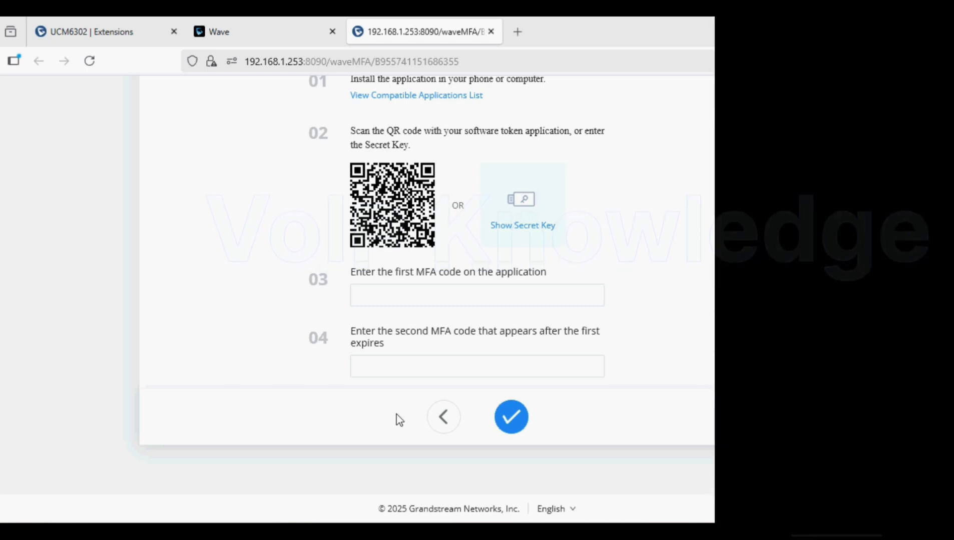
Step: Enter the first MFA verification code from the authenticator app
click(367, 370)
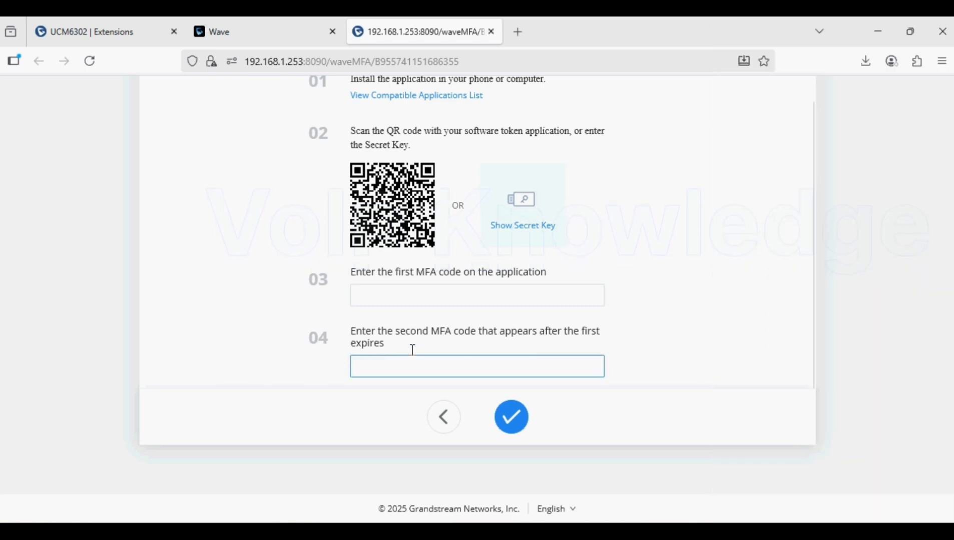
click(403, 290)
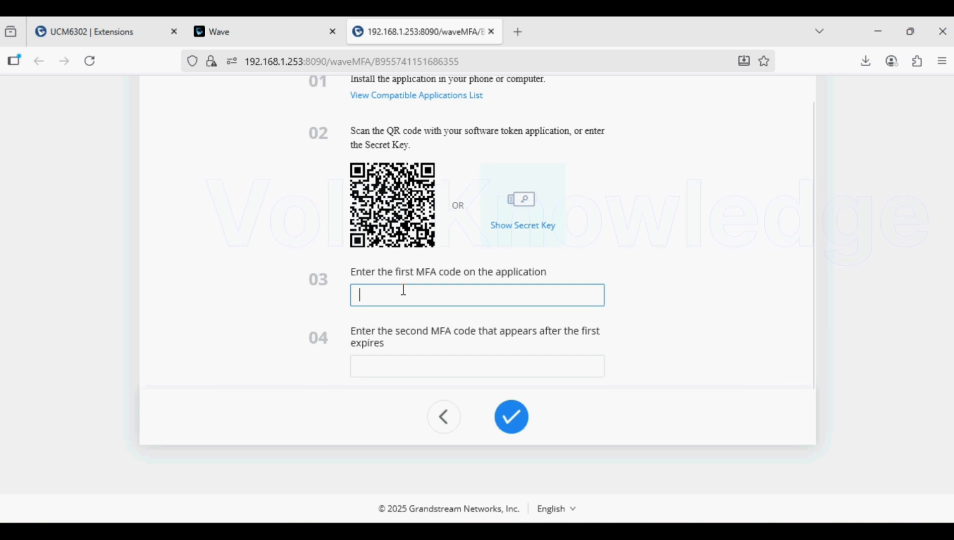
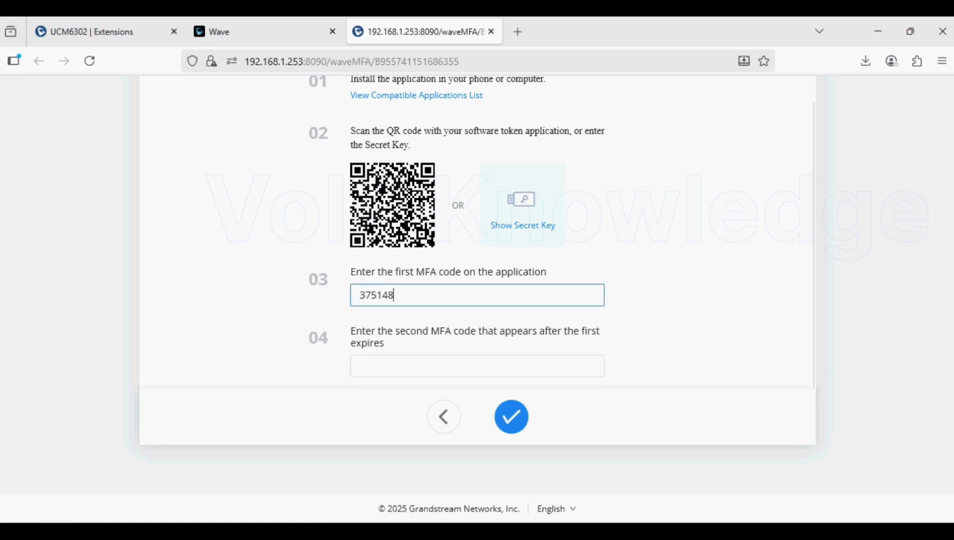
Step: Enter the second MFA verification code after the first expires and submit the binding
click(386, 361)
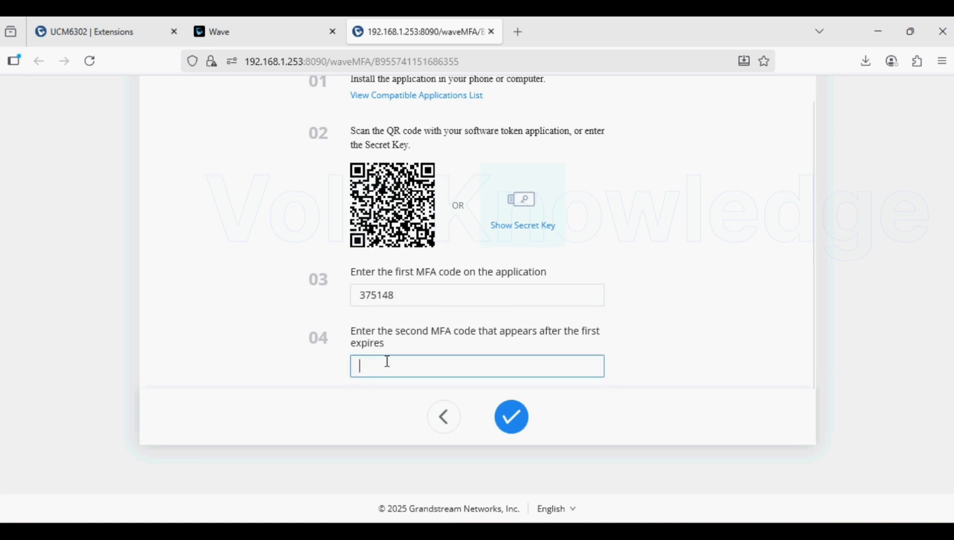
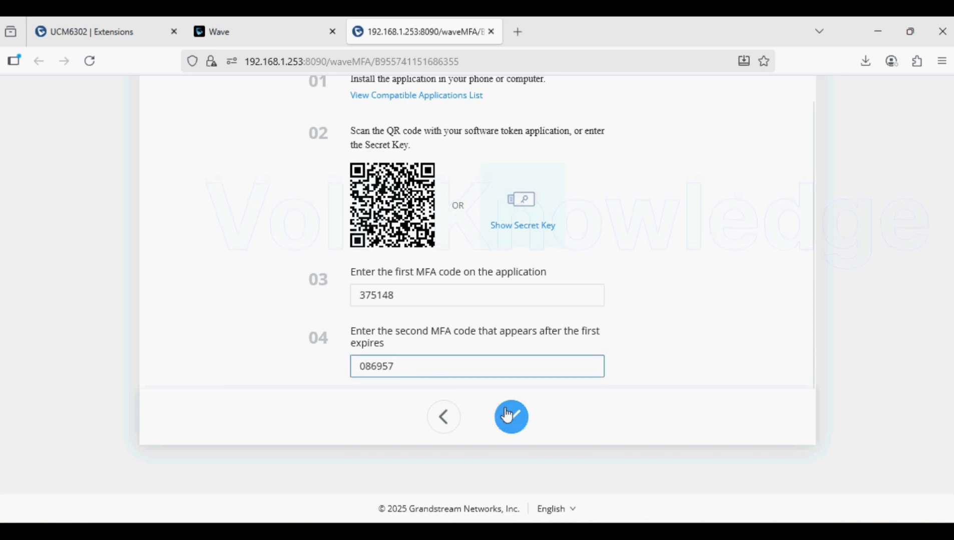
click(511, 417)
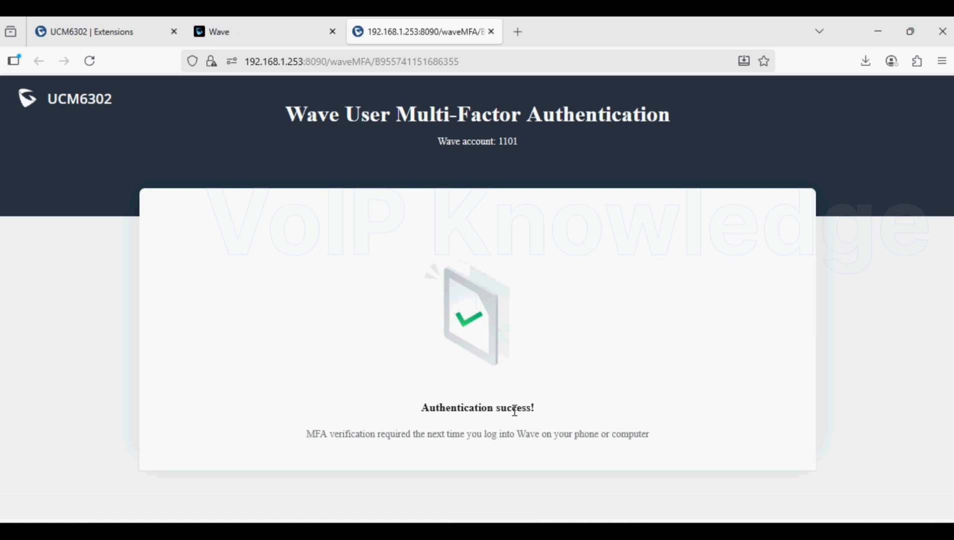
Step: Return to the Wave tab and log in again with the saved credentials
scroll(515, 412, down, 1)
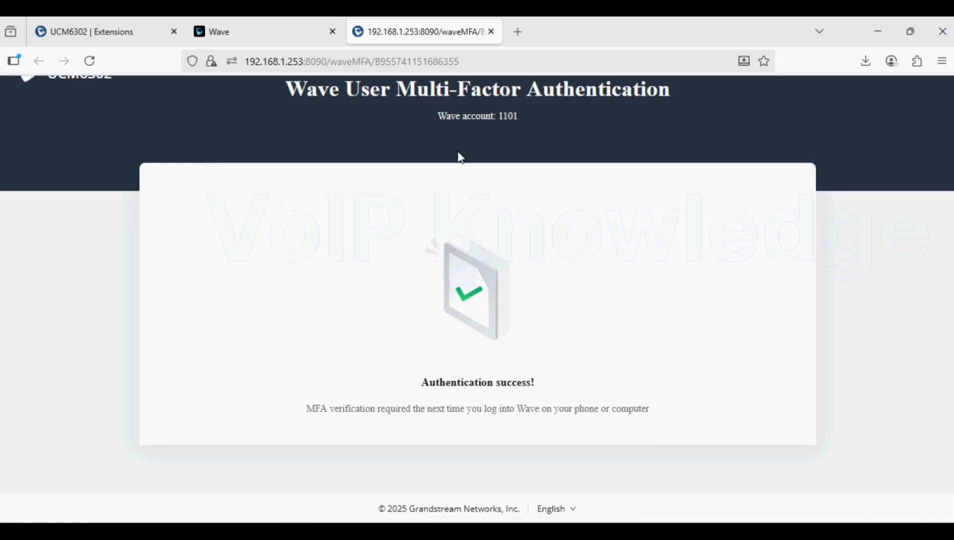
click(272, 38)
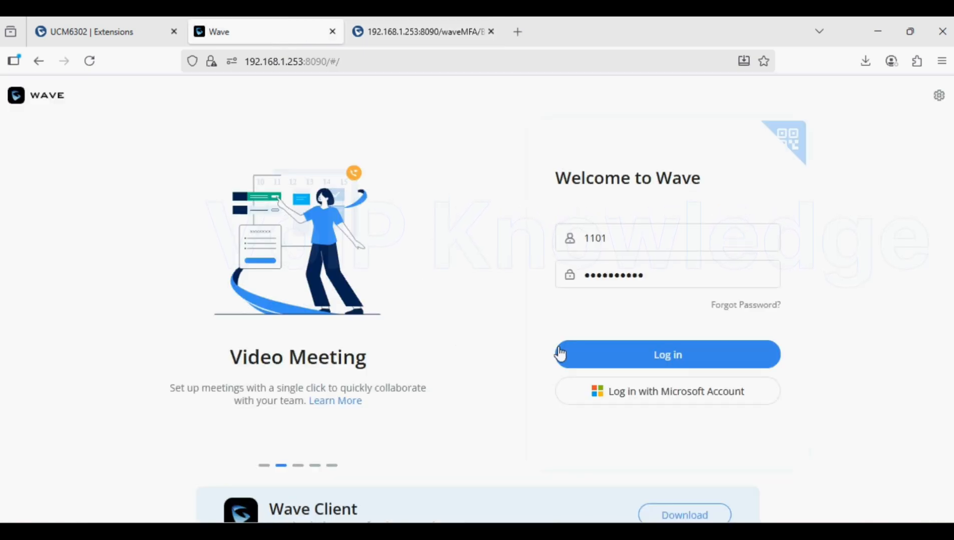
click(621, 357)
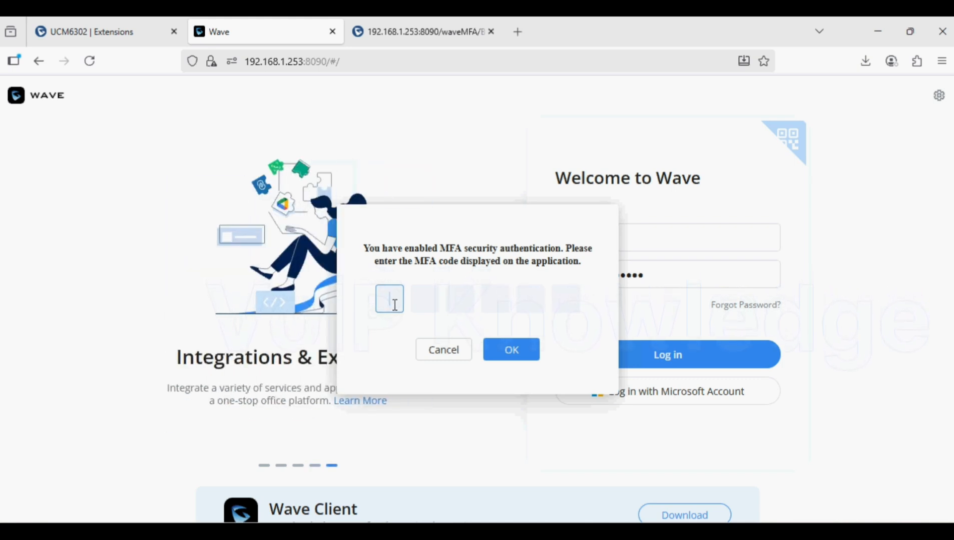
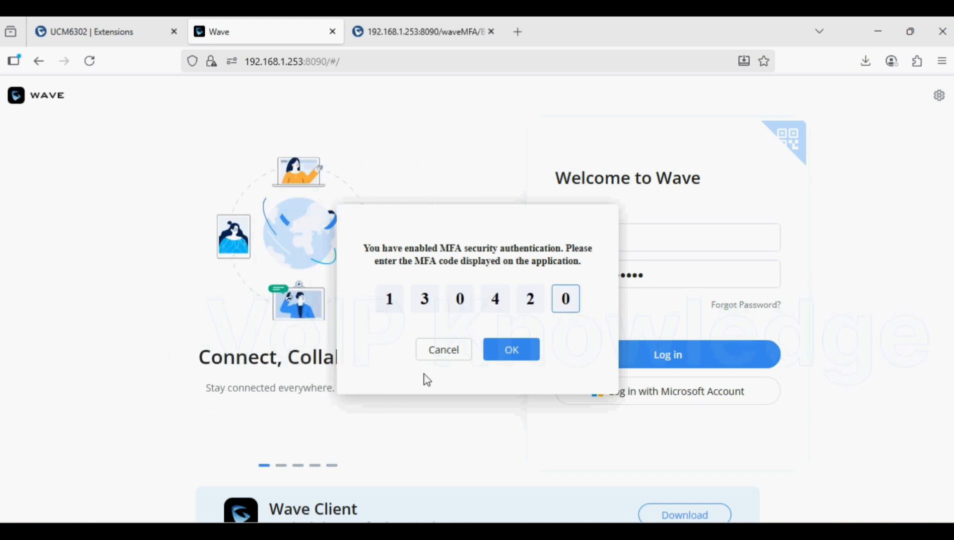
Step: Enter the six-digit MFA verification code from the authenticator app to complete the Wave login
click(496, 359)
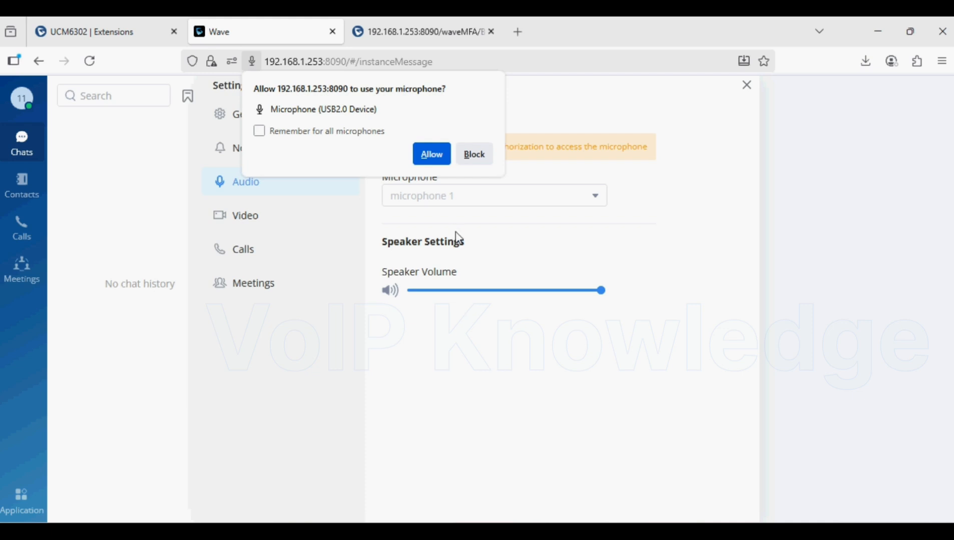
Step: Allow the site to use the microphone and close the Wave settings panel
click(433, 154)
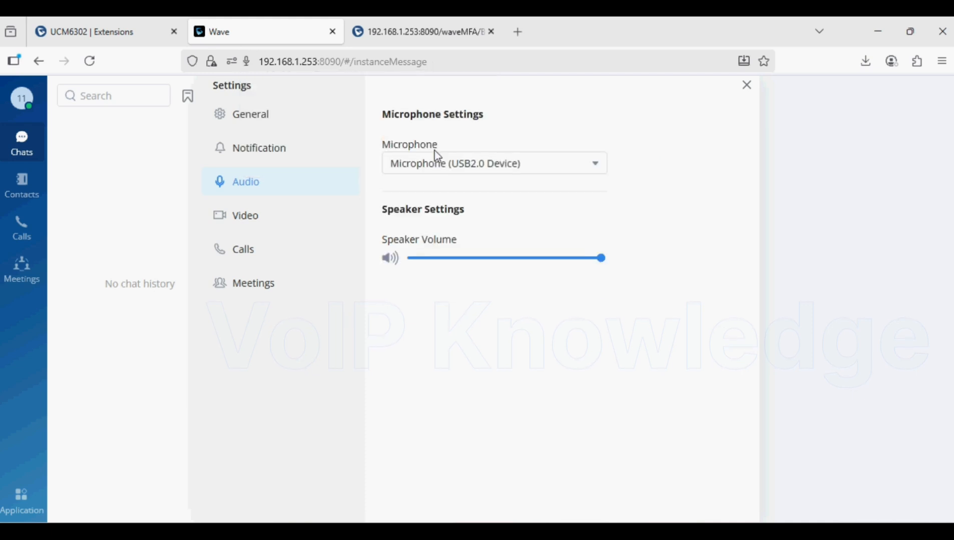
click(747, 86)
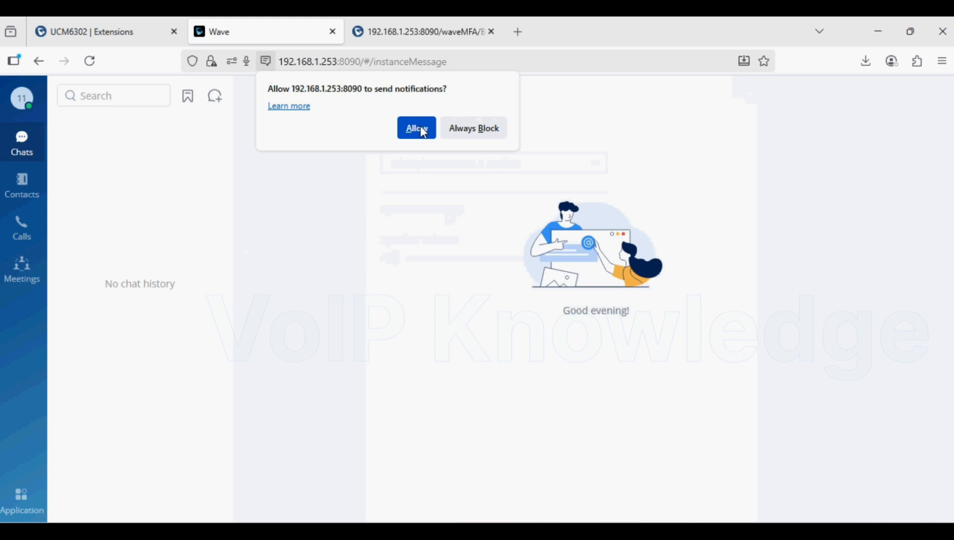
Step: Answer the browser notification permission prompt and dismiss the notification notice
click(461, 130)
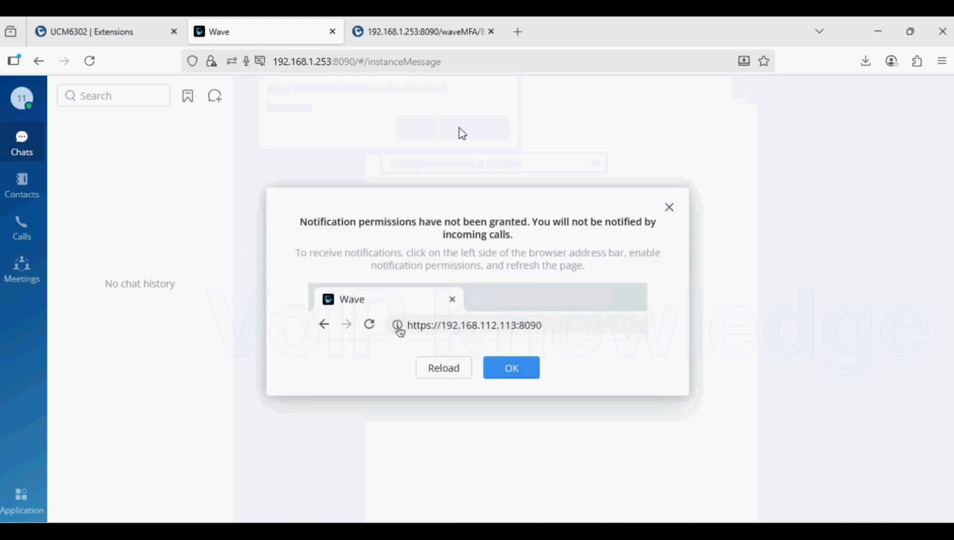
click(507, 370)
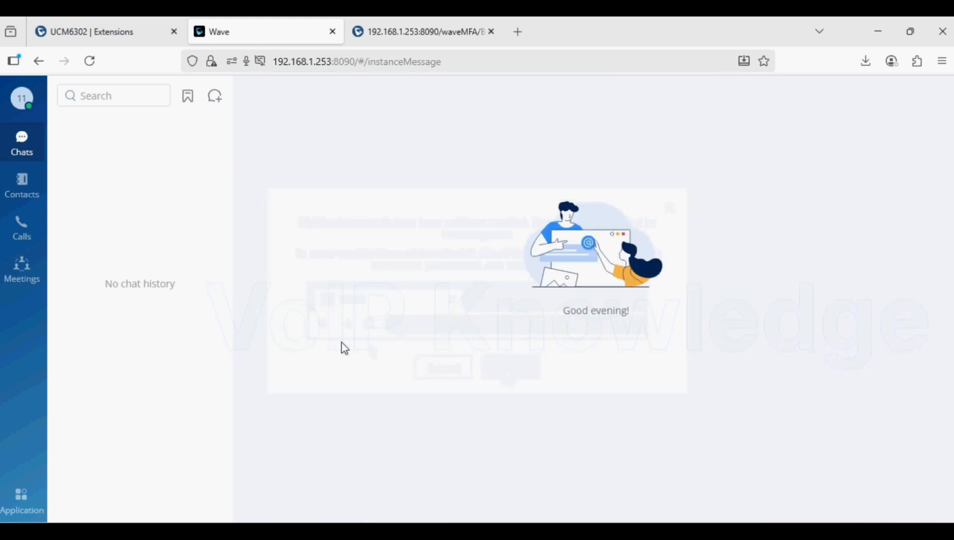